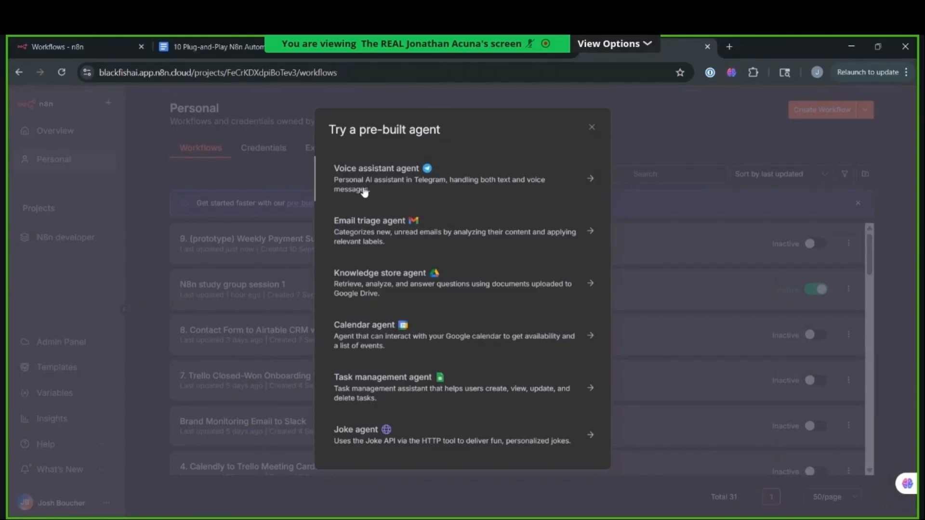
# Step: Open the pre-built Knowledge store agent and review its setup notes, nodes and Embeddings note
pyautogui.click(365, 289)
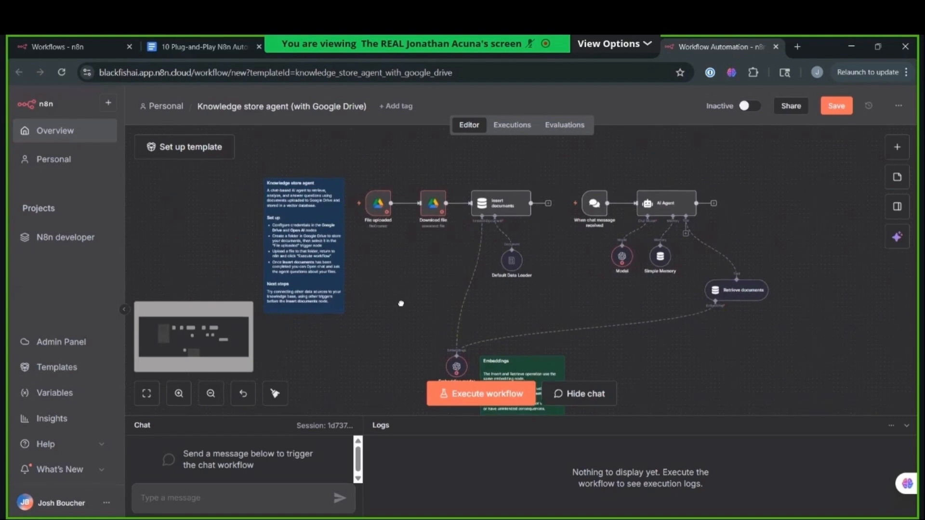
pyautogui.scroll(5, 332, 185)
pyautogui.moveTo(346, 215); pyautogui.dragTo(420, 316)
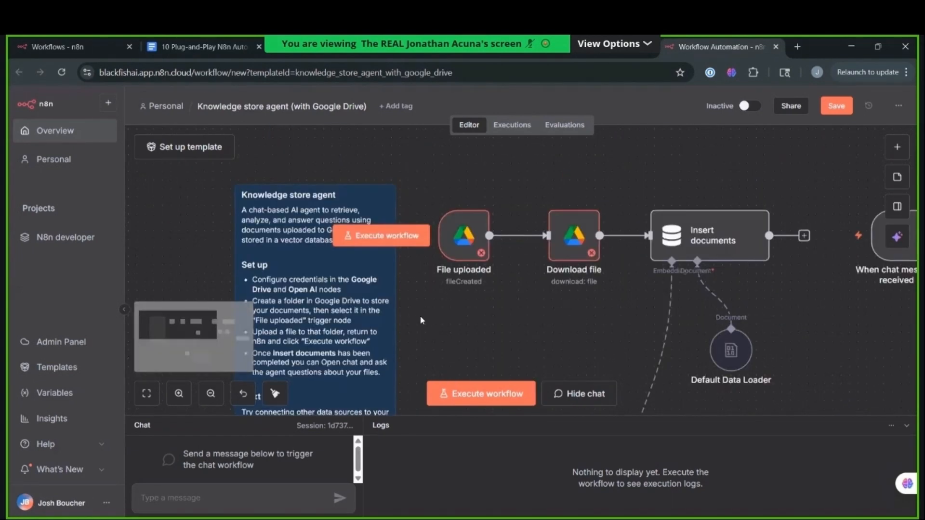
pyautogui.scroll(-2, 419, 314)
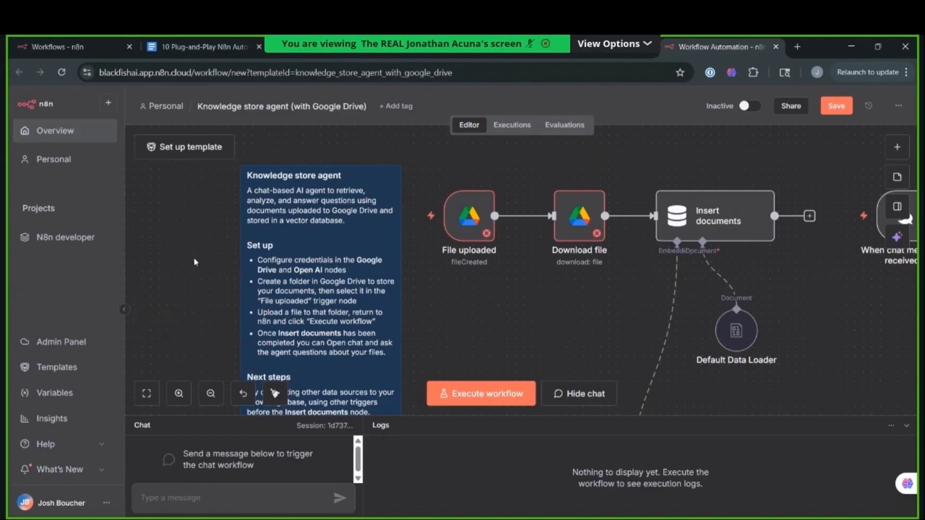
pyautogui.moveTo(310, 308); pyautogui.dragTo(311, 281)
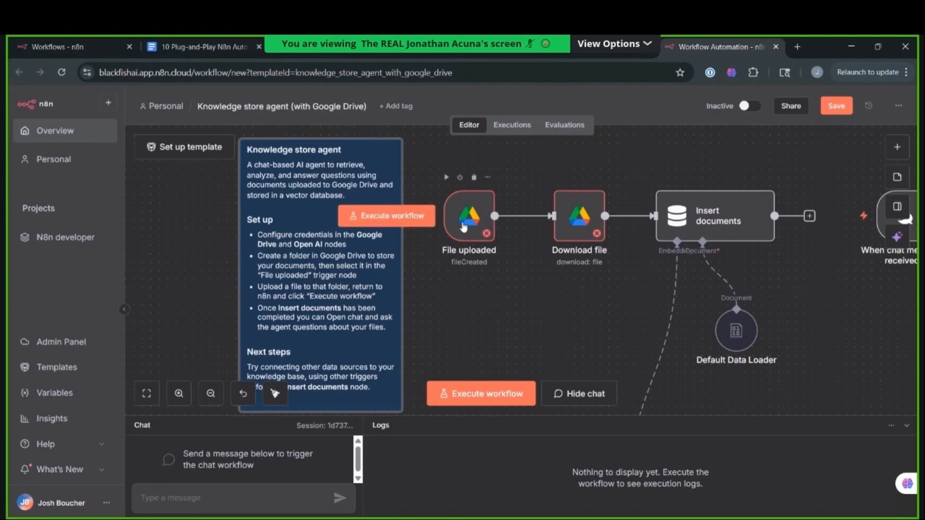
pyautogui.moveTo(486, 344); pyautogui.dragTo(448, 306)
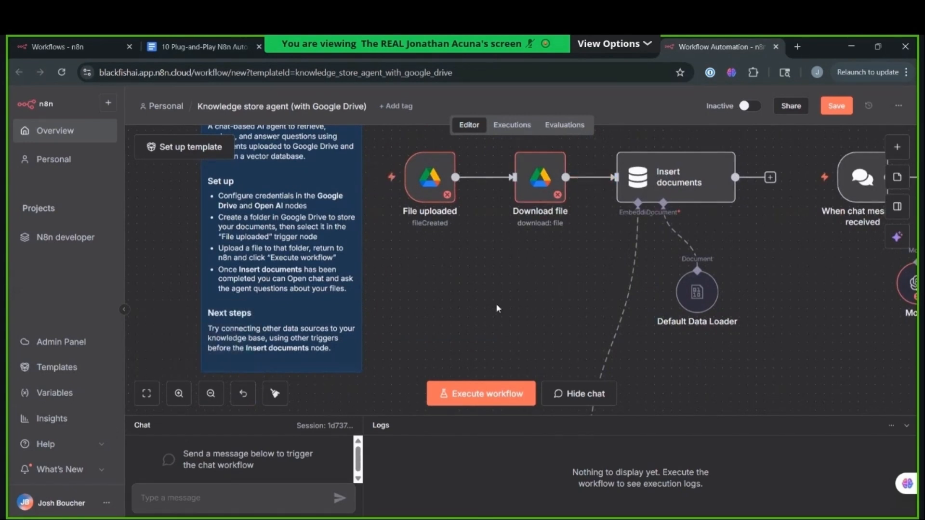
pyautogui.scroll(-5, 461, 317)
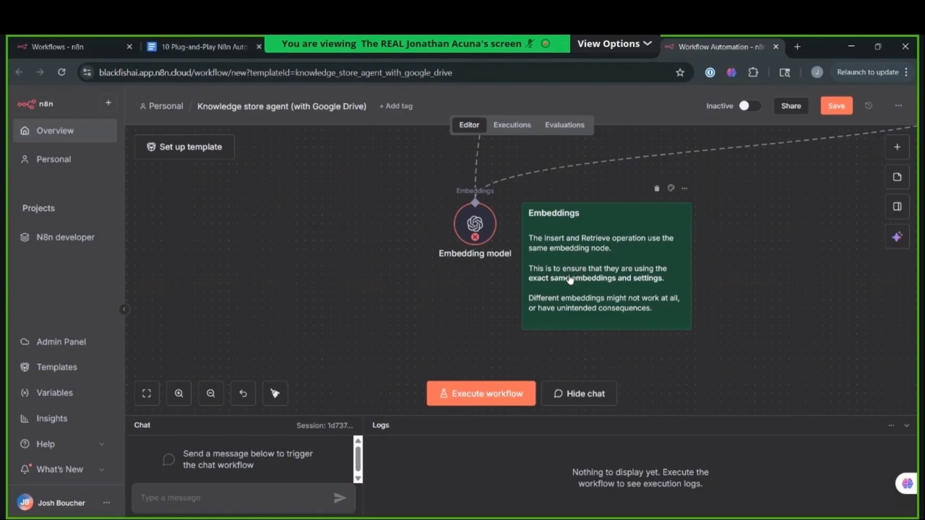
pyautogui.scroll(1, 481, 289)
pyautogui.hscroll(2, 481, 288)
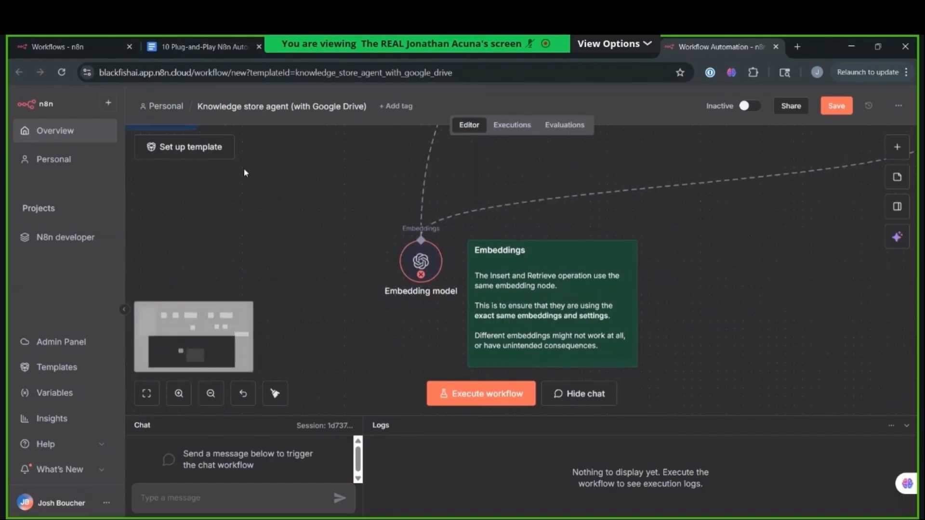
# Step: Open the template setup and start a new credential for Embeddings OpenAI
pyautogui.click(166, 153)
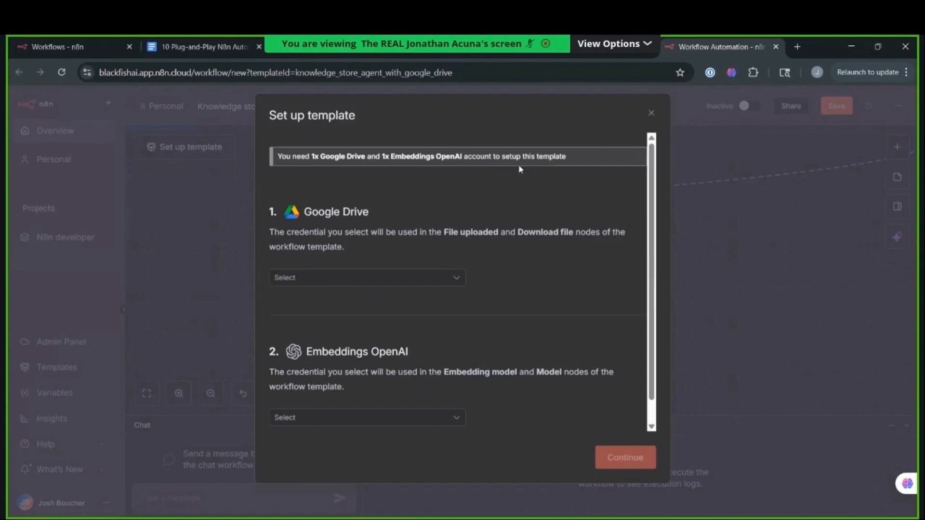
pyautogui.moveTo(652, 211); pyautogui.dragTo(657, 243)
pyautogui.click(370, 398)
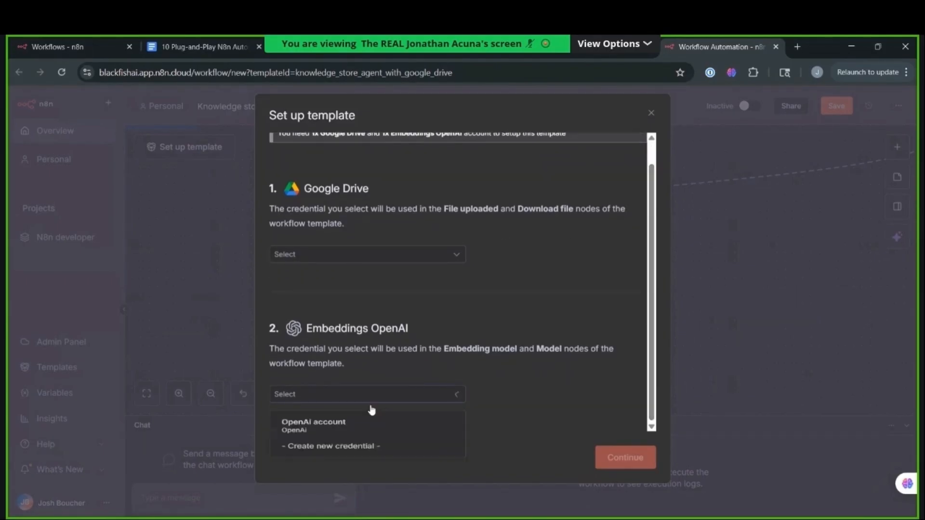
pyautogui.click(338, 454)
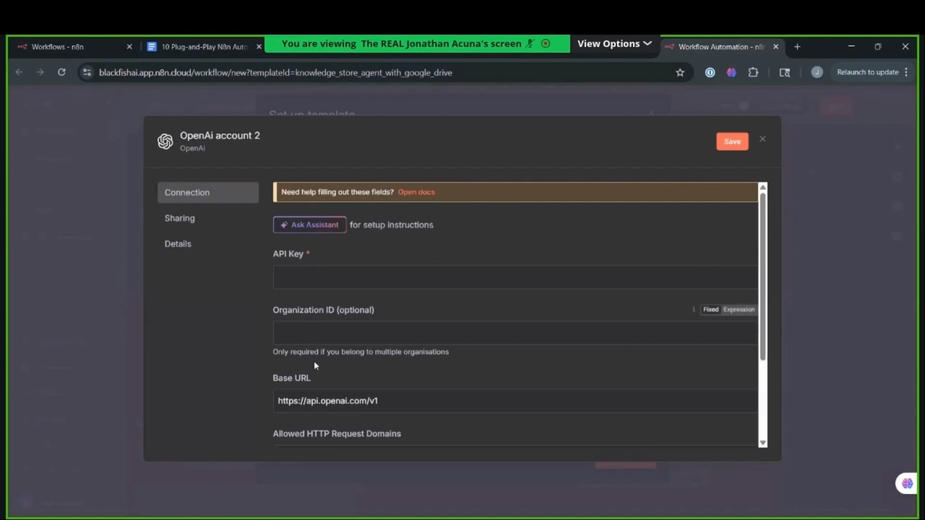
# Step: Review the OpenAI credential's fields and ask the AI assistant for its setup instructions
pyautogui.scroll(-2, 647, 335)
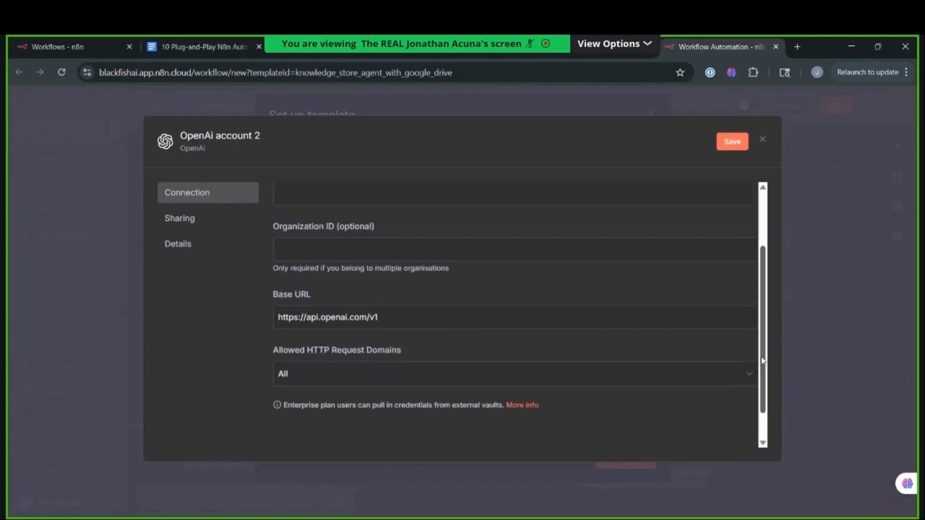
pyautogui.scroll(2, 756, 247)
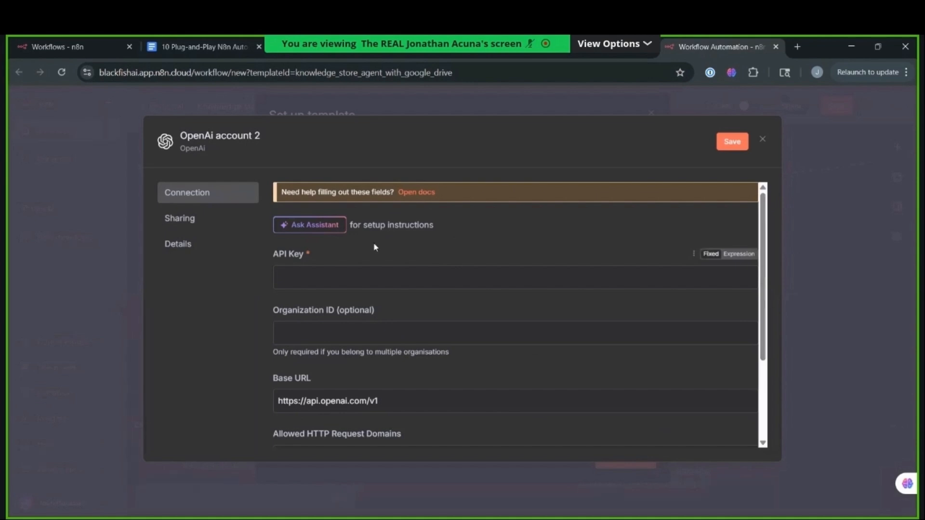
pyautogui.click(317, 225)
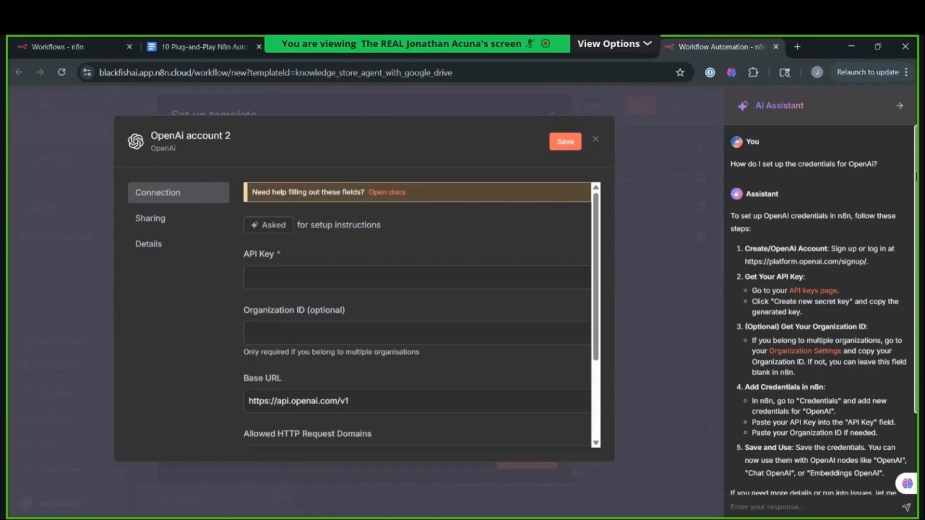
pyautogui.moveTo(916, 177); pyautogui.dragTo(913, 232)
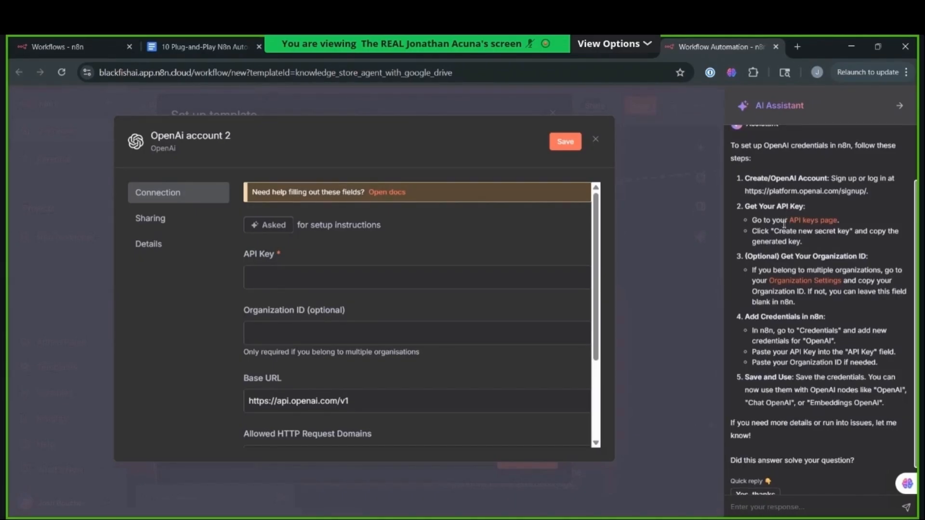
# Step: Open the OpenAI developer platform in a new browser tab and go to the dashboard's API keys page
pyautogui.hotkey('ctrl', 't')
pyautogui.write('pla')
pyautogui.press('Return')
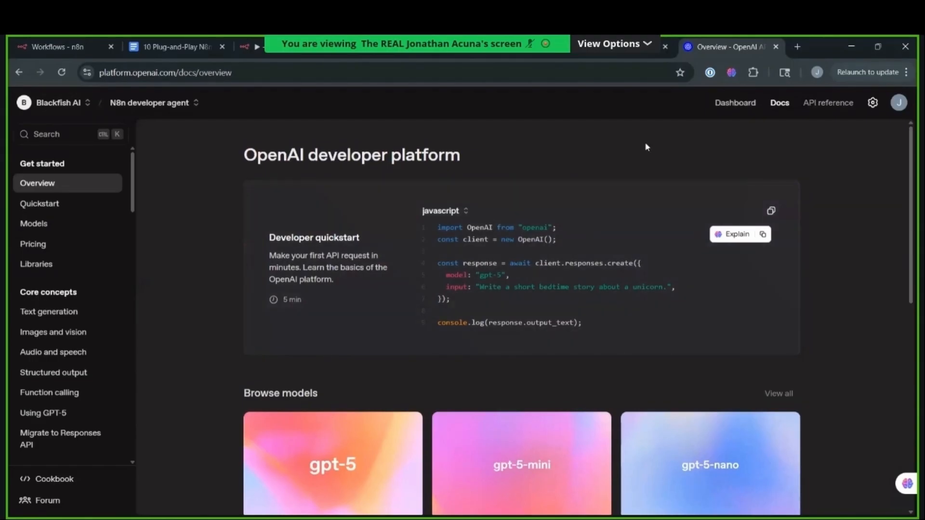
pyautogui.click(733, 105)
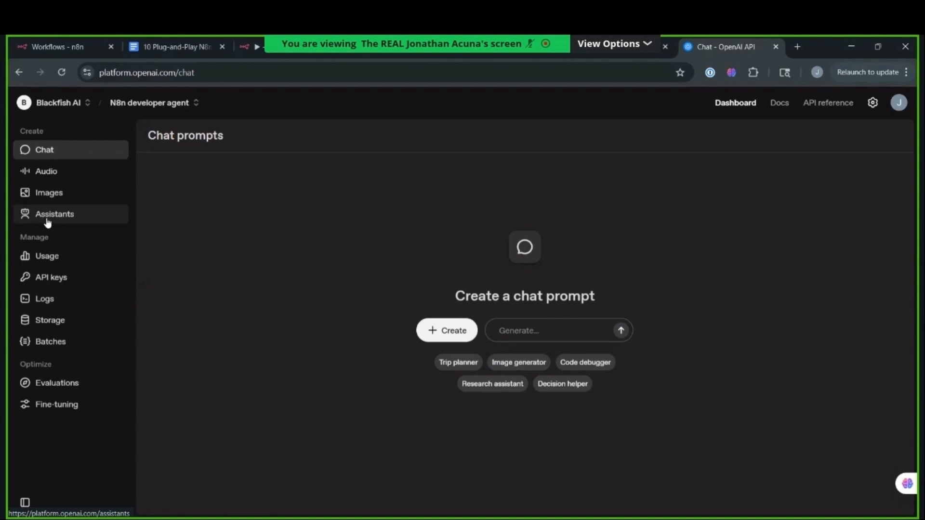
pyautogui.click(52, 278)
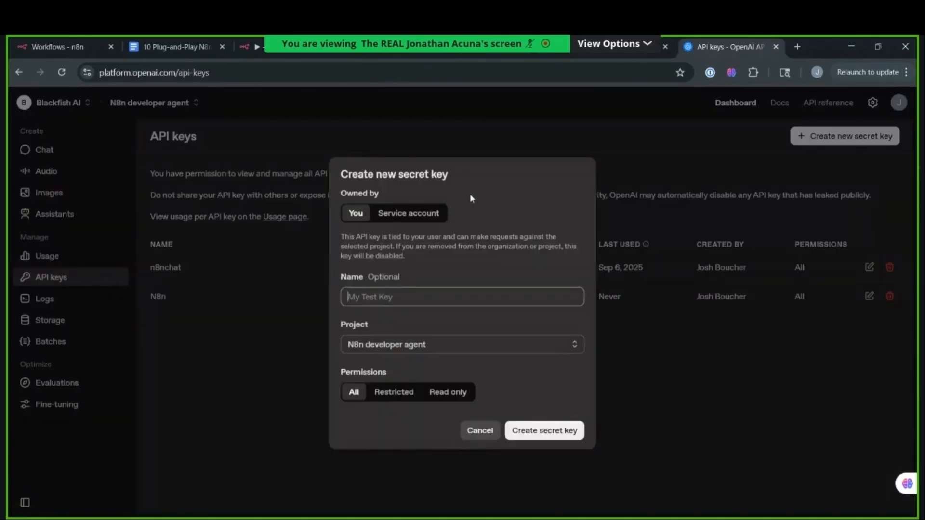
# Step: Create a secret key named Knowledge Store Agent in the N8n developer agent project and copy the generated key
pyautogui.click(389, 301)
pyautogui.write('Knowledge Store Agent')
pyautogui.click(398, 346)
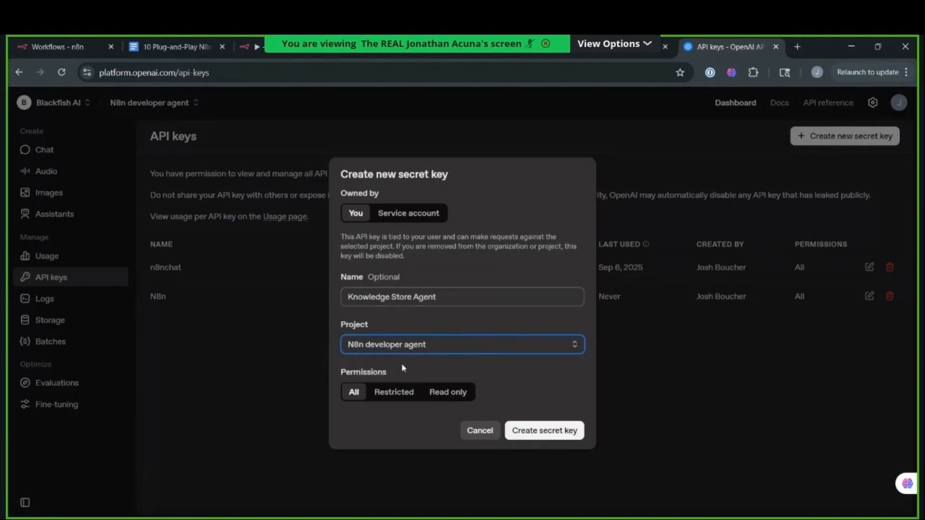
pyautogui.click(545, 430)
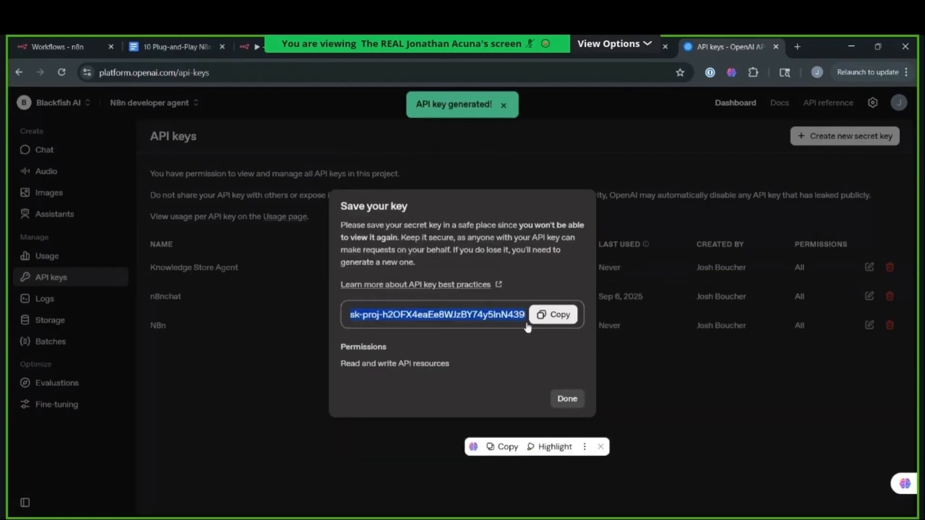
pyautogui.click(552, 315)
pyautogui.click(567, 399)
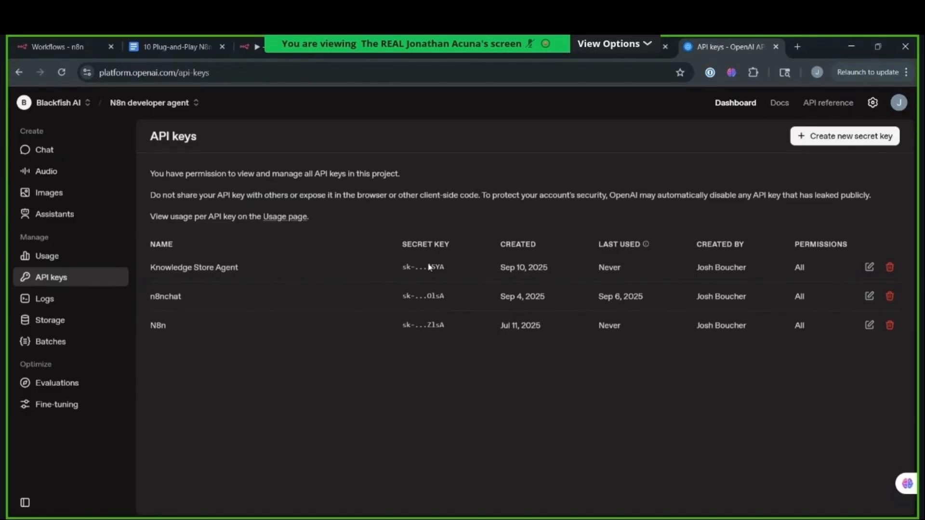
# Step: Return to the n8n credential form and paste the copied OpenAI API key into its API Key field
pyautogui.moveTo(445, 266); pyautogui.dragTo(403, 267)
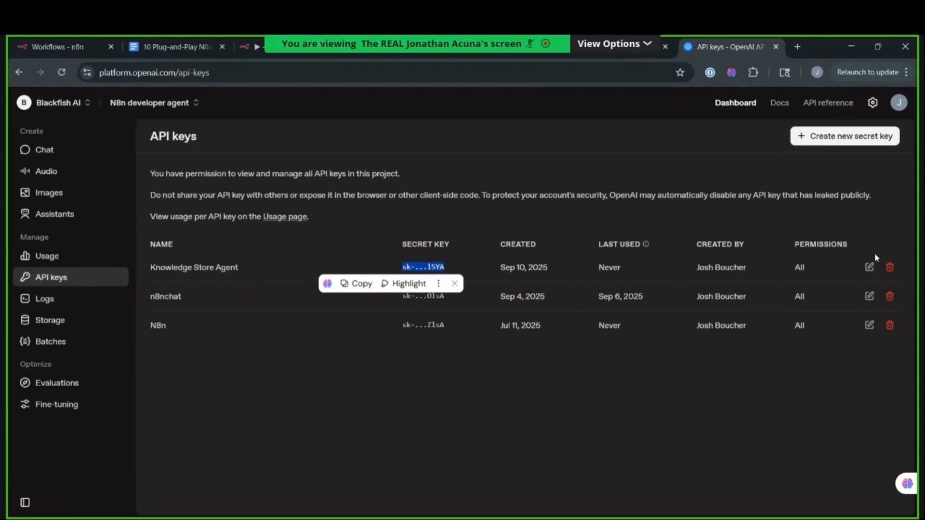
pyautogui.hotkey('ctrl', 'shift', 'Tab')
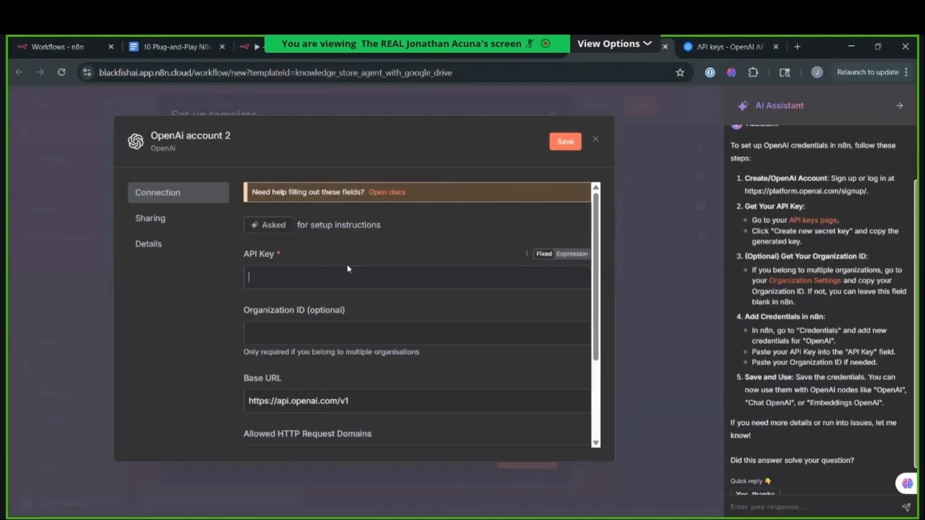
pyautogui.hotkey('ctrl', 'v')
# Step: Fetch the organization ID from the OpenAI organization settings, paste it into the credential, and check the remaining fields
pyautogui.hotkey('ctrl', 'Tab')
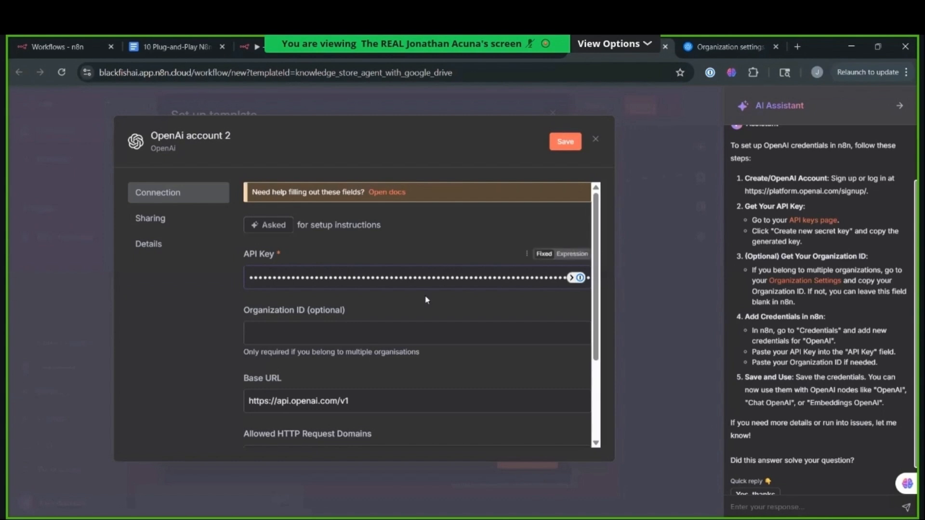
pyautogui.click(385, 332)
pyautogui.hotkey('ctrl', 'v')
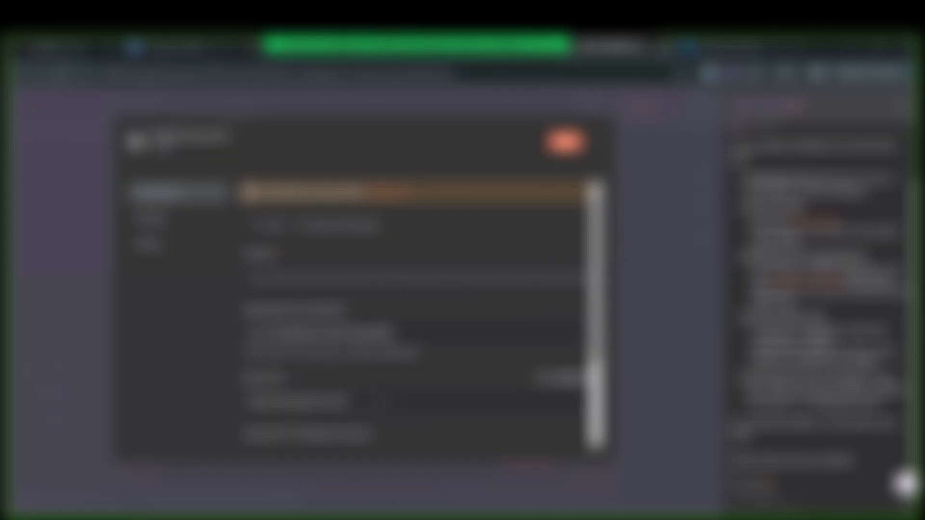
pyautogui.moveTo(596, 333); pyautogui.dragTo(597, 396)
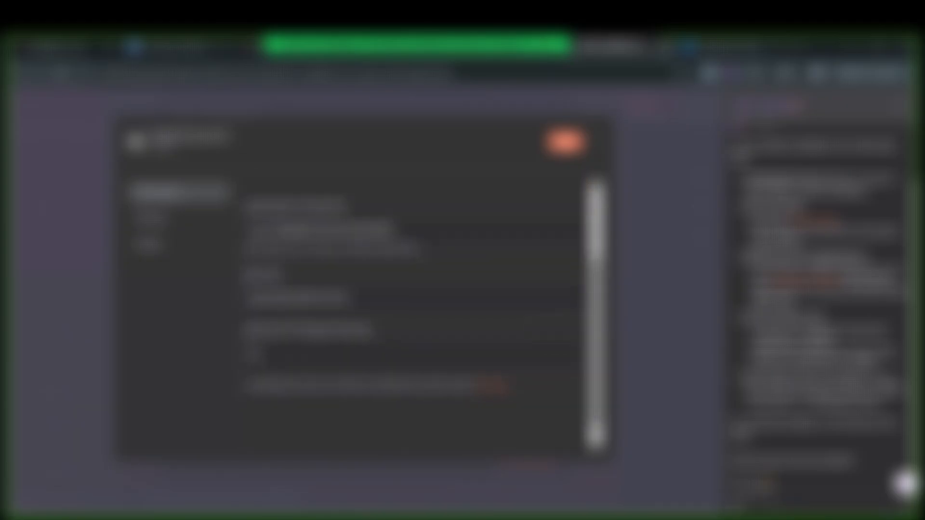
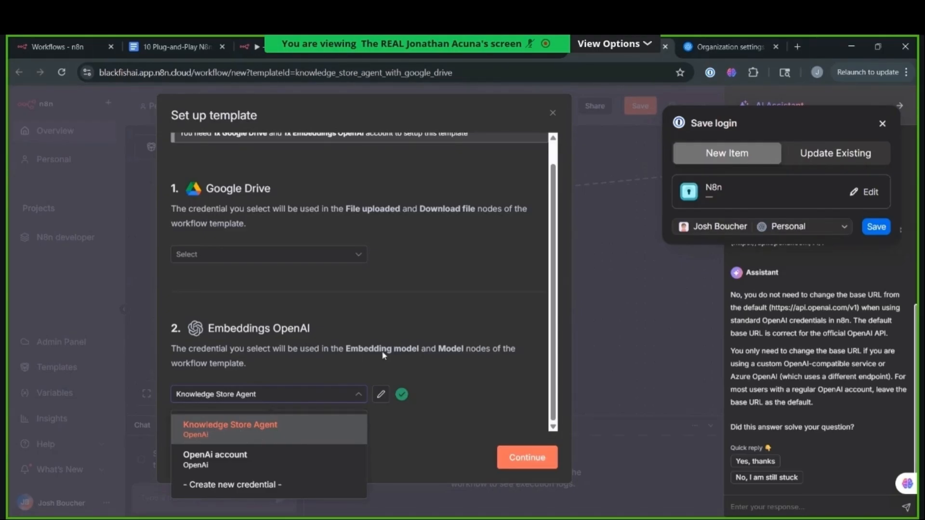
# Step: Review the Embeddings OpenAI and Google Drive credential selections in the template setup
pyautogui.click(548, 289)
pyautogui.scroll(2, 549, 286)
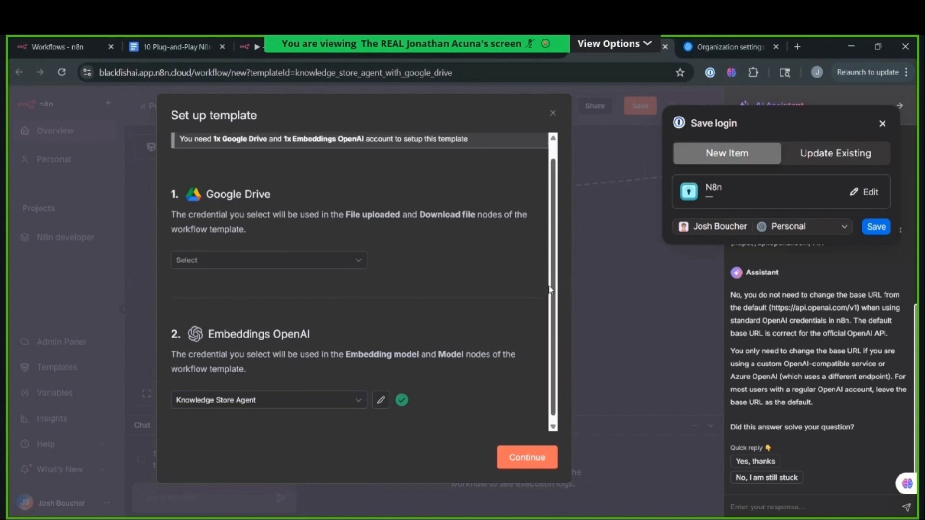
pyautogui.scroll(-2, 448, 334)
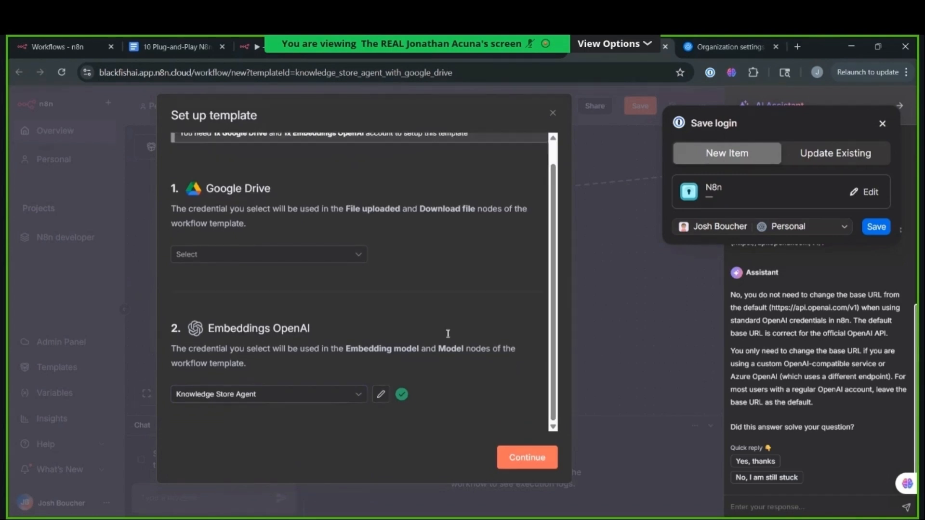
pyautogui.click(323, 404)
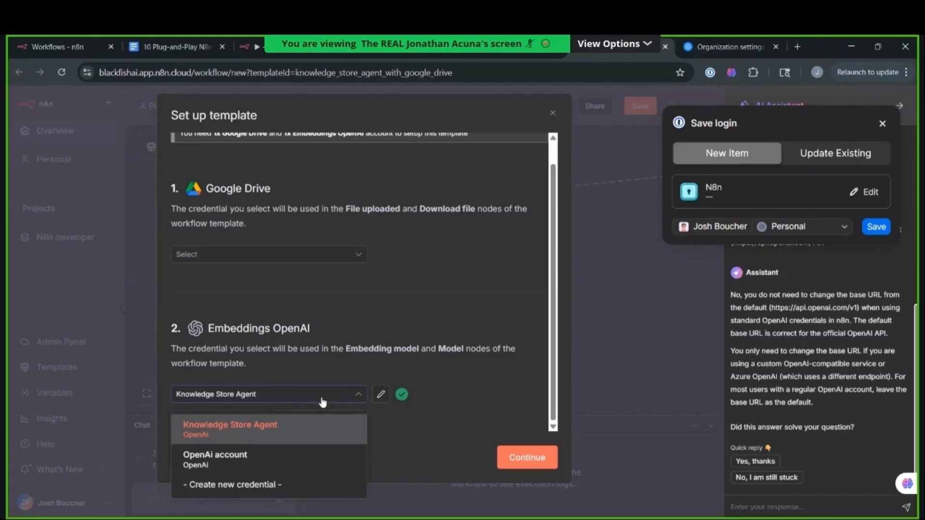
pyautogui.click(289, 272)
pyautogui.scroll(1, 269, 256)
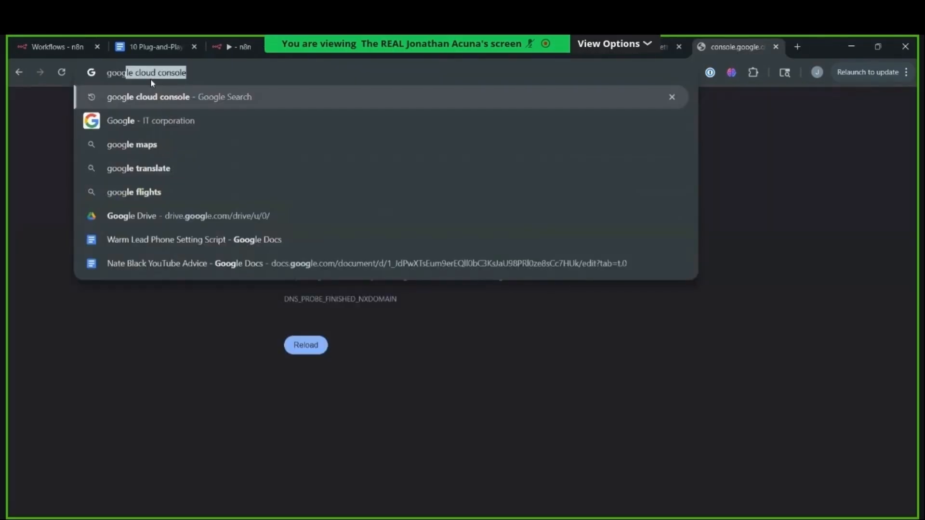
# Step: Search the web for google cloud console and open the Google Cloud console
pyautogui.press('Return')
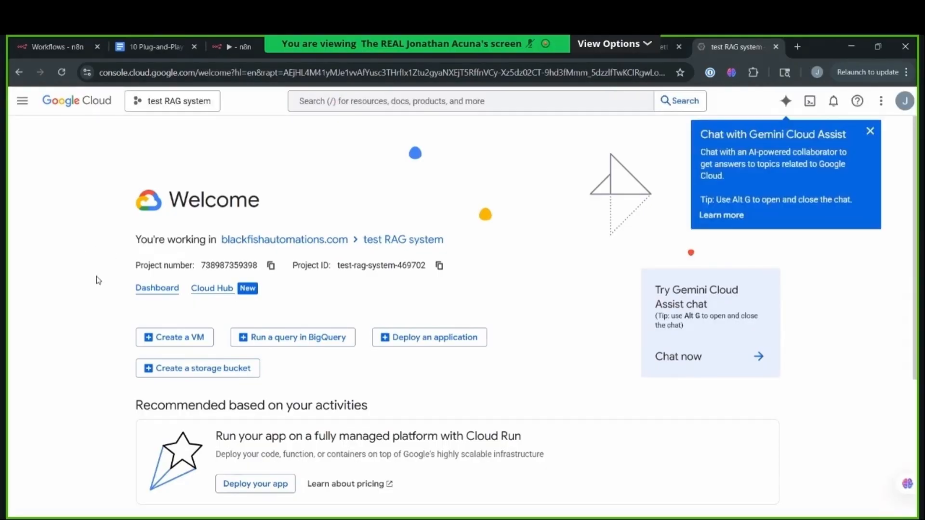
pyautogui.click(313, 101)
pyautogui.click(244, 108)
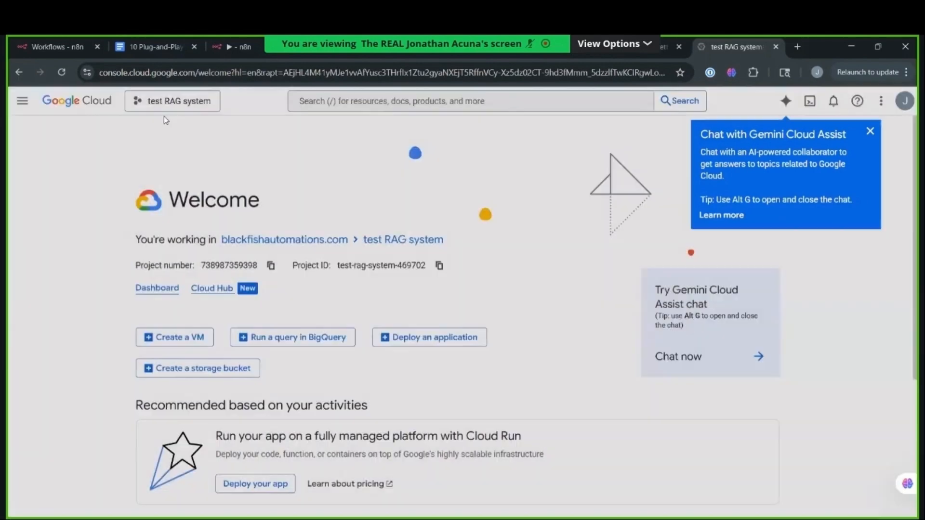
# Step: Create a Google Cloud project named Knowledge Store Agent and make it the active project
pyautogui.click(178, 101)
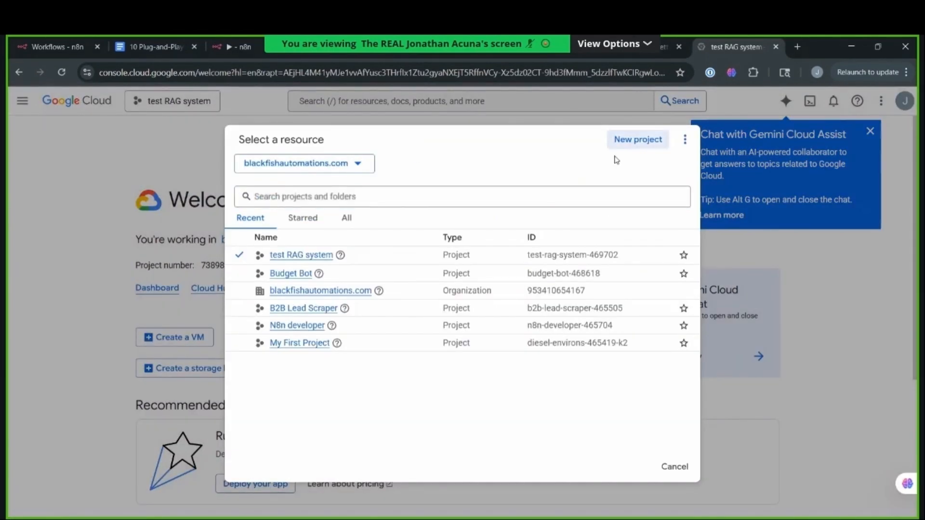
pyautogui.click(635, 141)
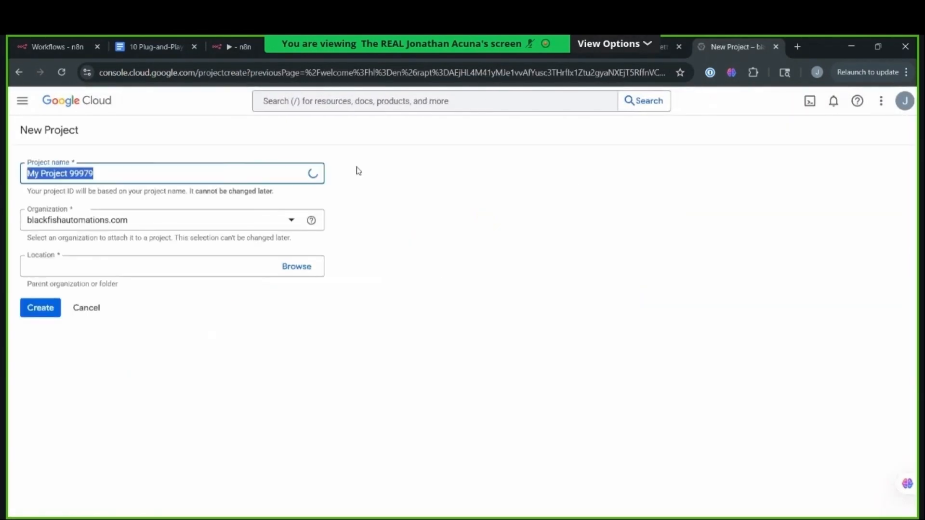
pyautogui.write('Knowledge St')
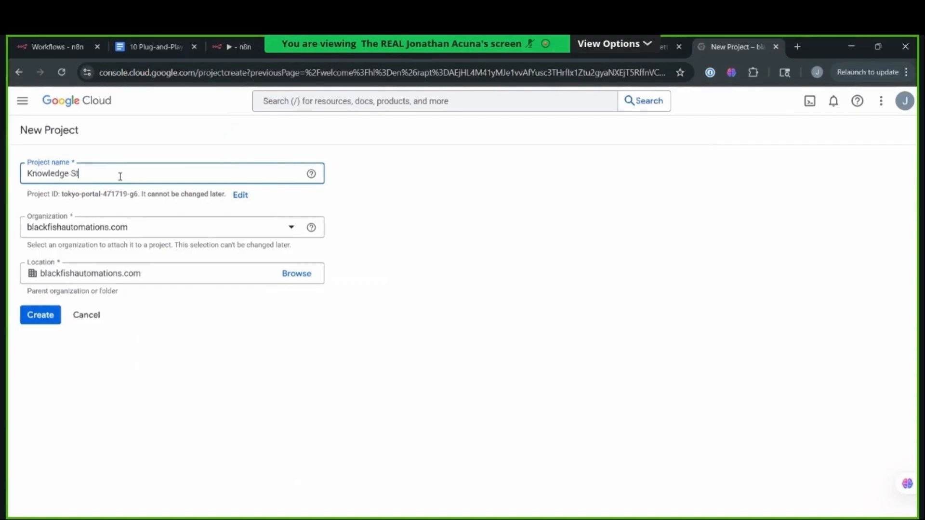
pyautogui.write('ore Agent')
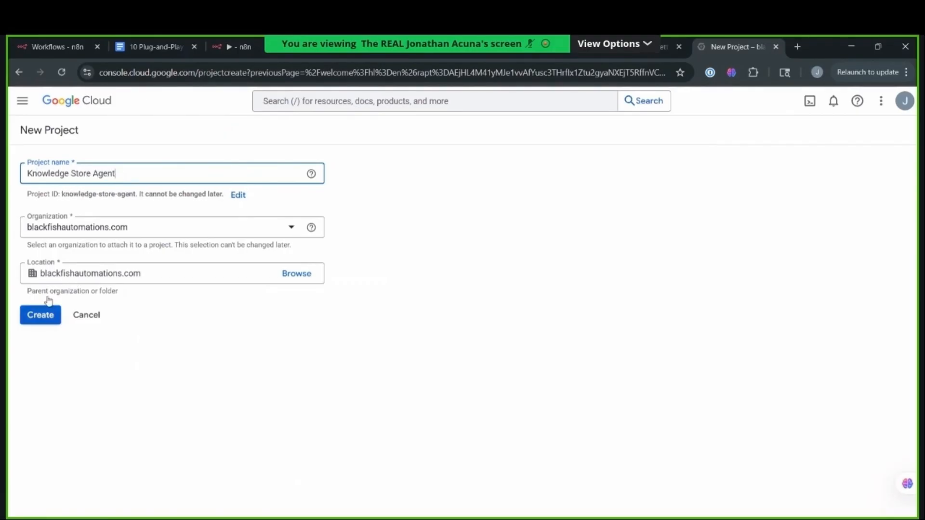
pyautogui.click(42, 313)
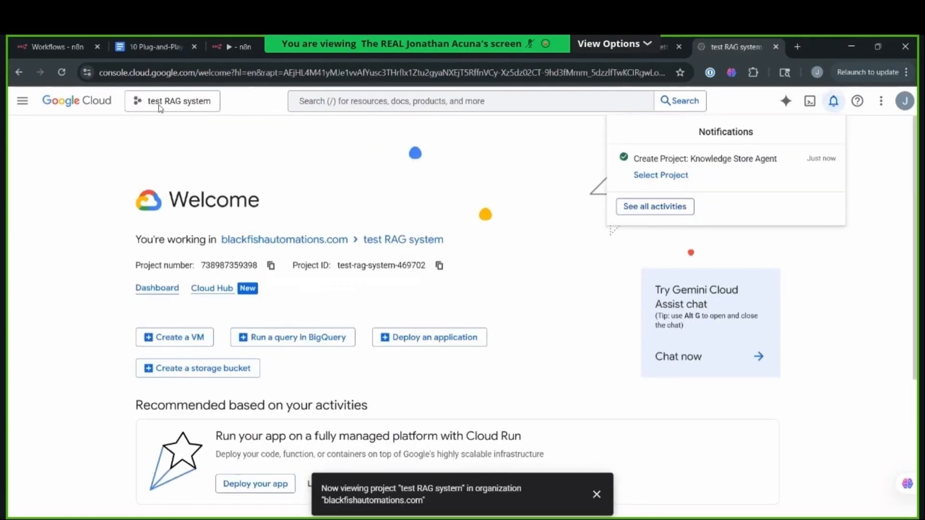
pyautogui.click(176, 103)
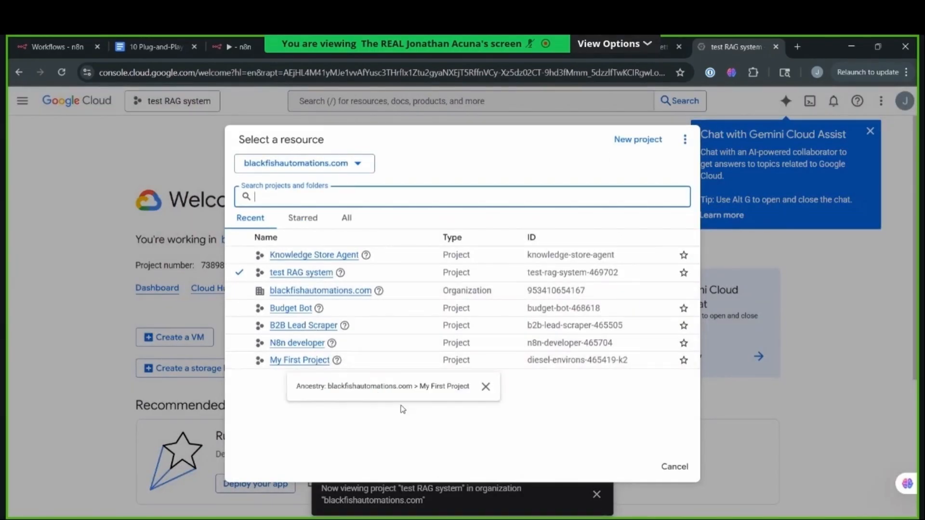
pyautogui.click(310, 255)
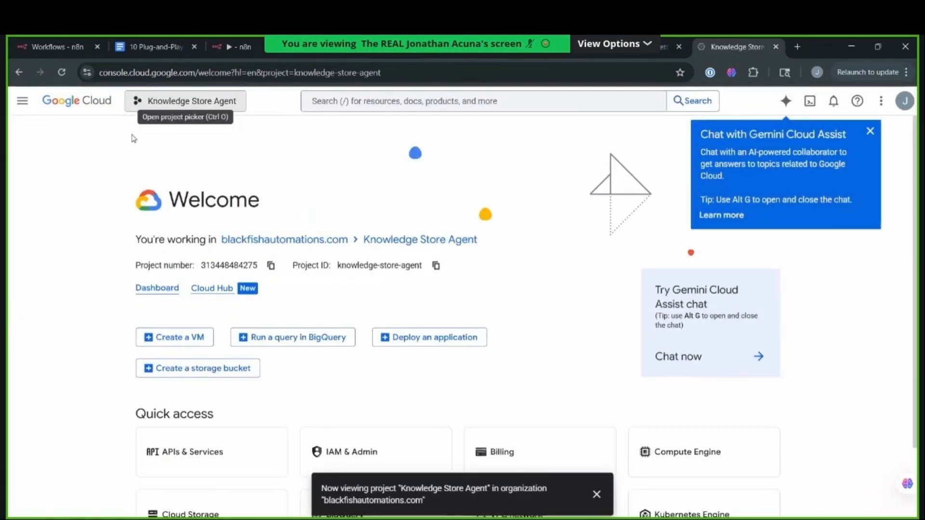
# Step: Search the API Library for google drive api and enable the Google Drive API for the project
pyautogui.click(22, 101)
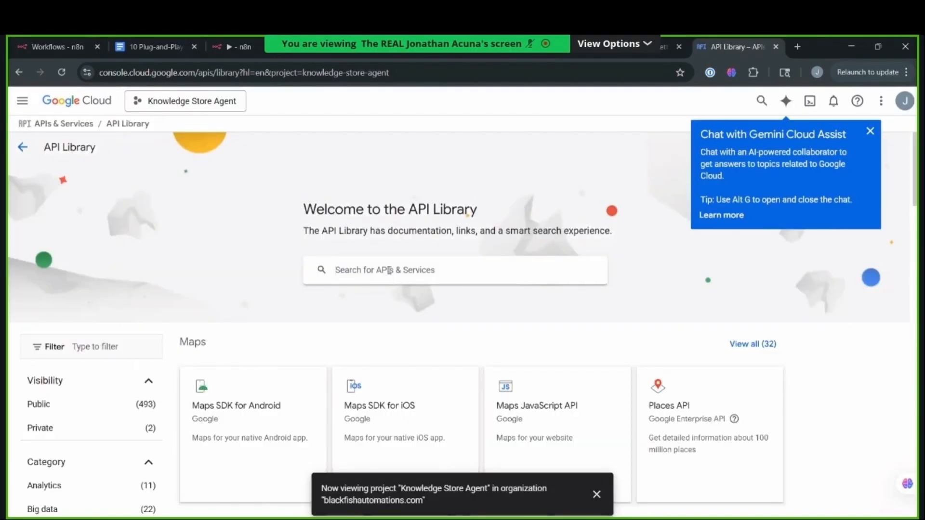
pyautogui.click(389, 270)
pyautogui.write('google drive api')
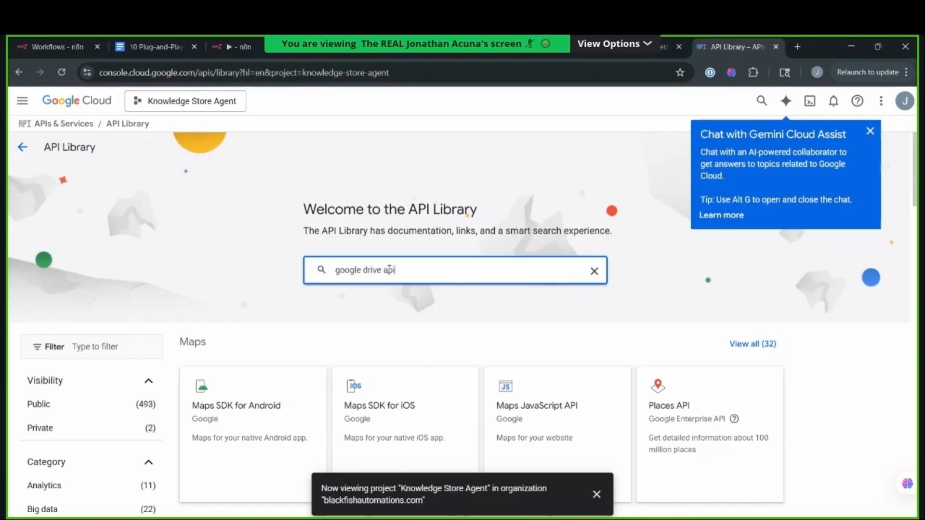
pyautogui.press('Return')
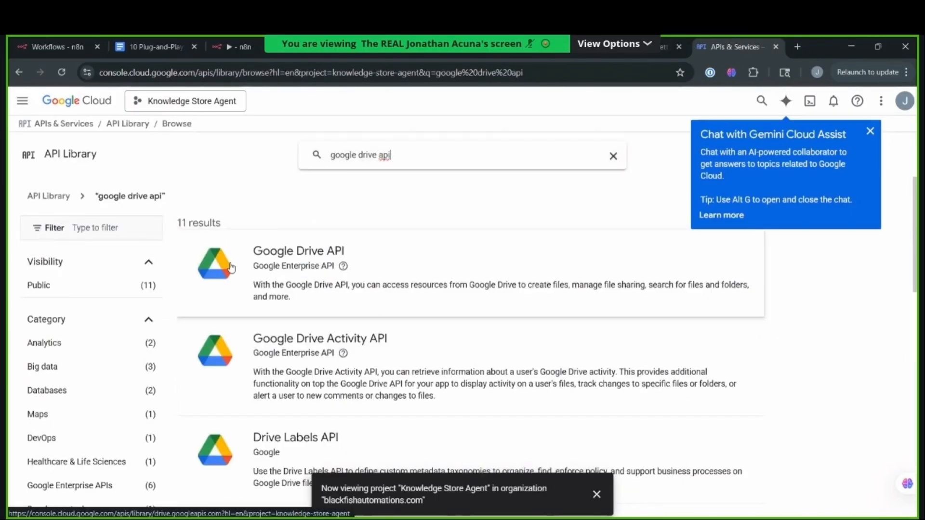
pyautogui.click(232, 267)
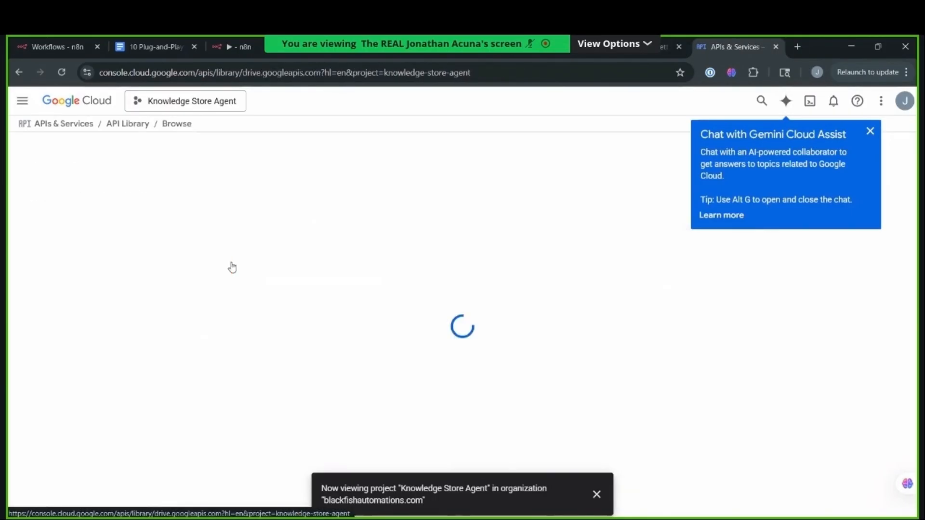
pyautogui.click(131, 258)
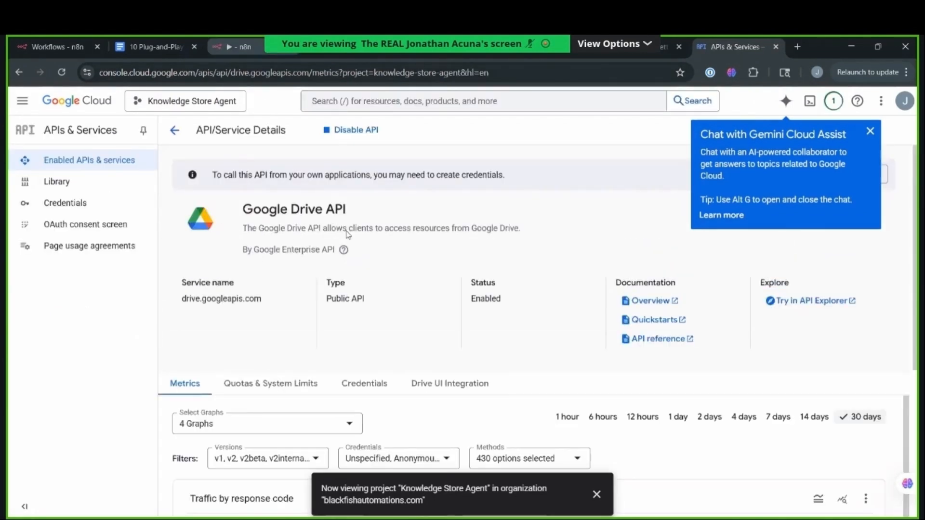
# Step: Switch back to the n8n template setup and start a new credential for Google Drive
pyautogui.click(250, 47)
pyautogui.hotkey('ctrl', 'Tab')
pyautogui.hotkey('ctrl', 'Tab')
pyautogui.hotkey('ctrl', 'Tab')
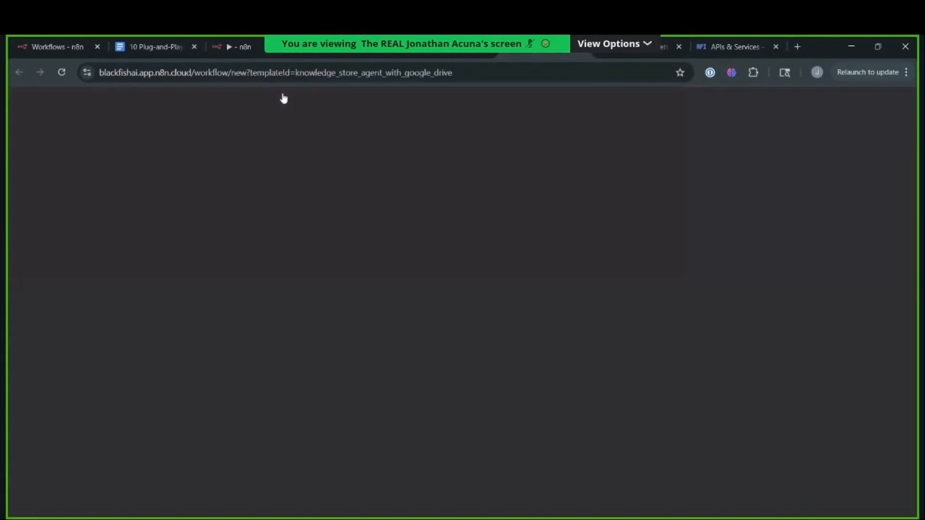
pyautogui.click(388, 47)
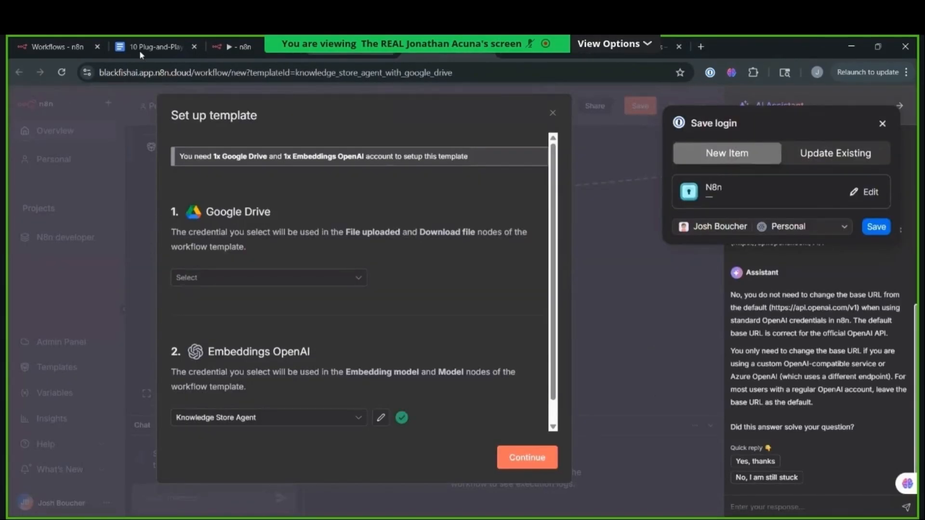
pyautogui.click(97, 46)
pyautogui.click(261, 284)
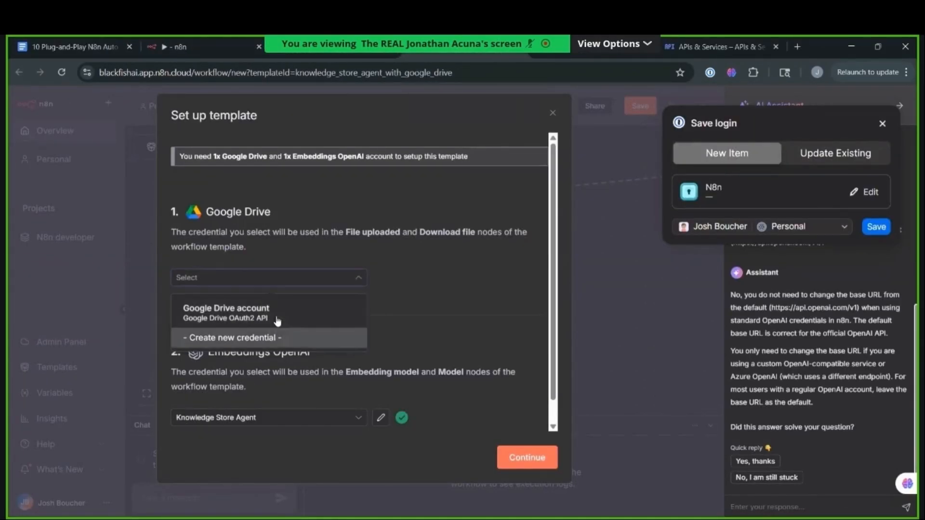
pyautogui.click(281, 338)
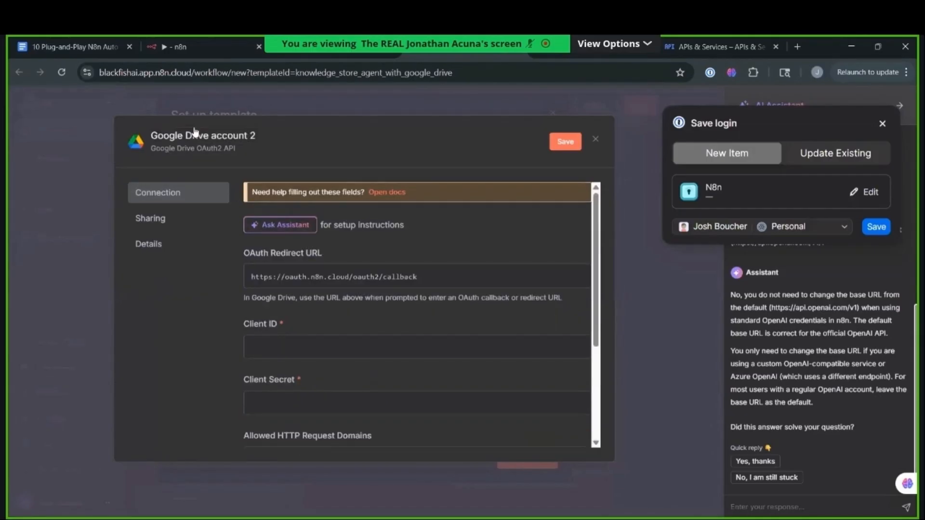
# Step: Name the Google Drive credential Knowledge Store Agent and look over its connection fields
pyautogui.click(195, 137)
pyautogui.write('Kn')
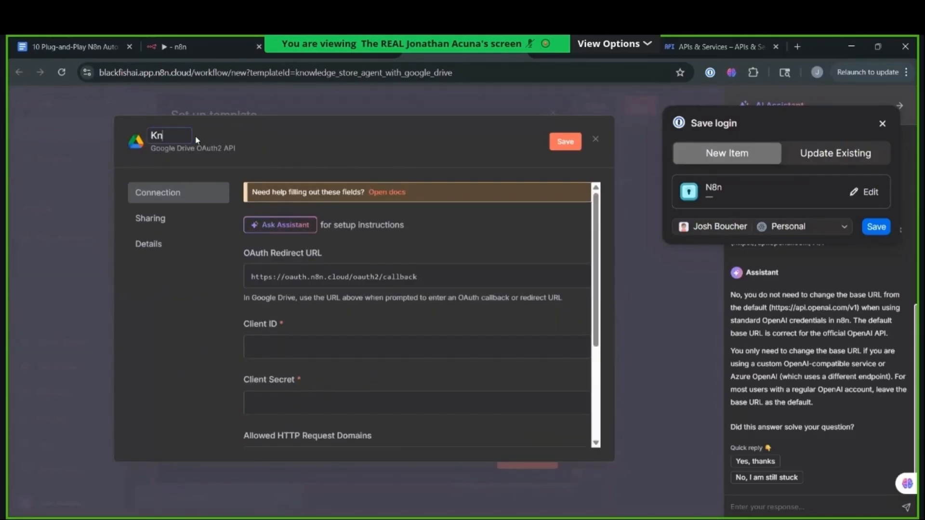
pyautogui.write('owledge Store Agent')
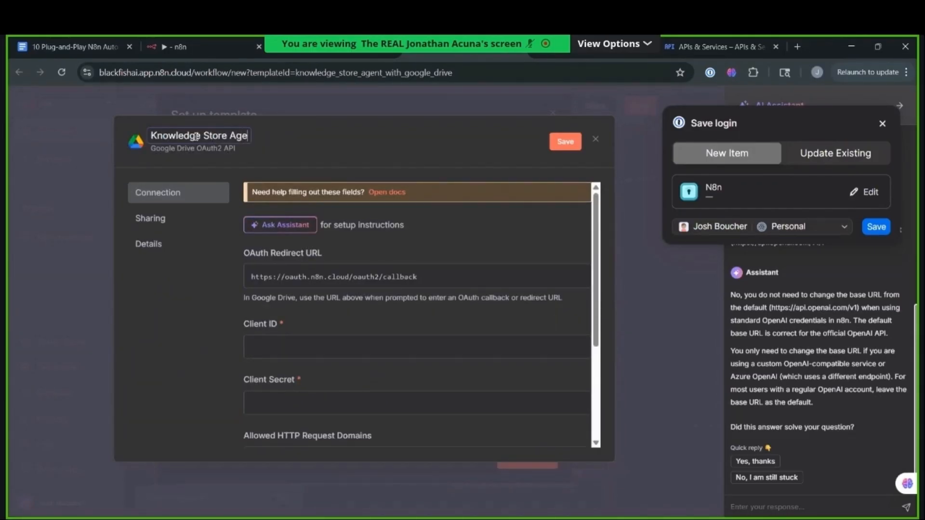
pyautogui.hotkey('ctrl', 'a')
pyautogui.click(291, 152)
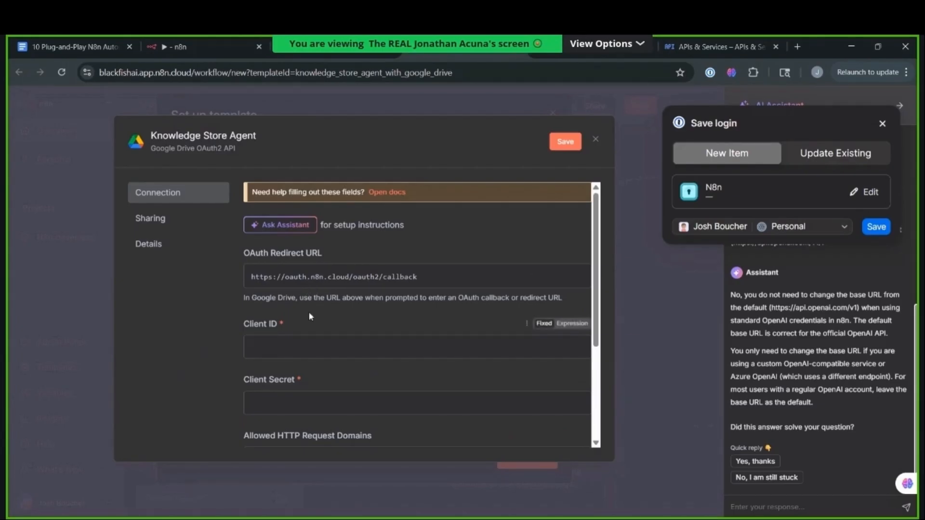
pyautogui.moveTo(596, 289); pyautogui.dragTo(580, 279)
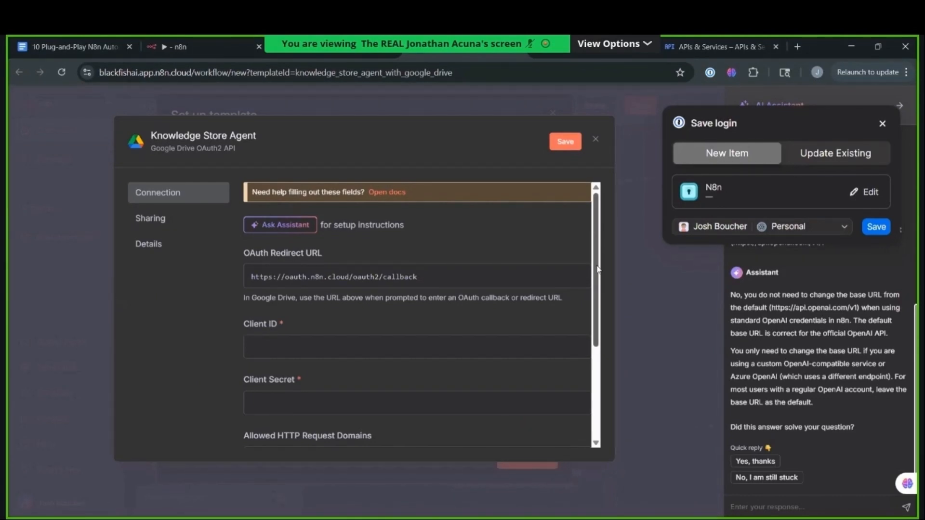
pyautogui.scroll(-1, 598, 269)
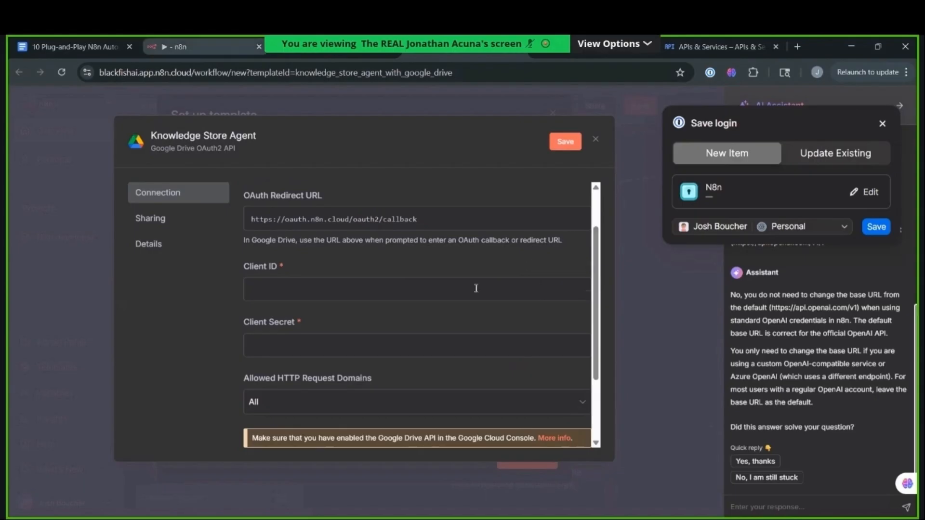
# Step: Return to the Google Cloud console and start configuring the project's OAuth consent screen
pyautogui.click(737, 46)
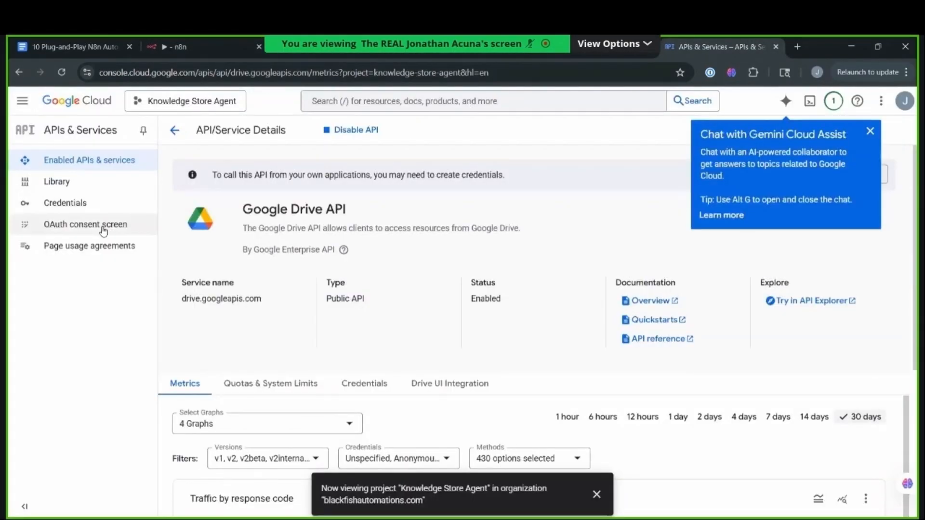
pyautogui.click(65, 203)
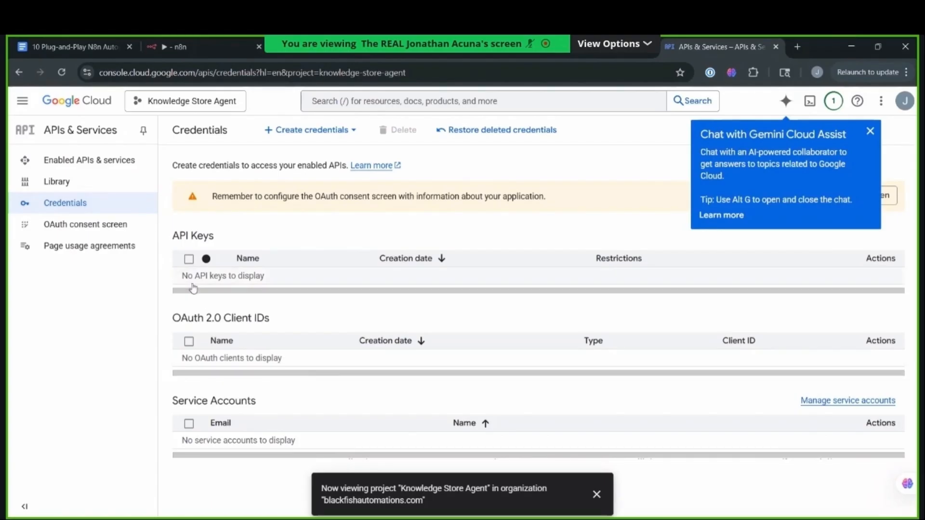
pyautogui.click(124, 225)
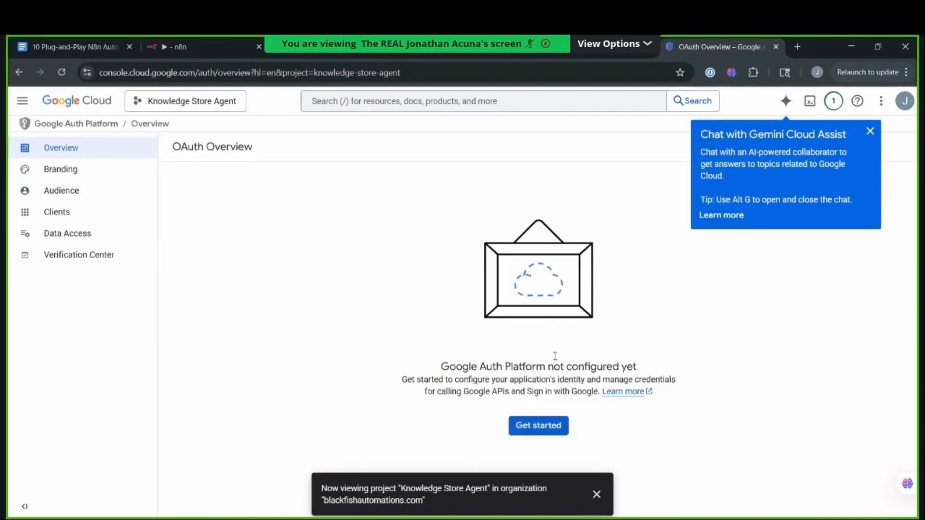
pyautogui.click(560, 440)
# Step: Fill in the app information with the app name Knowledge Store Agent and the account's user support email
pyautogui.click(301, 224)
pyautogui.write('Knowled')
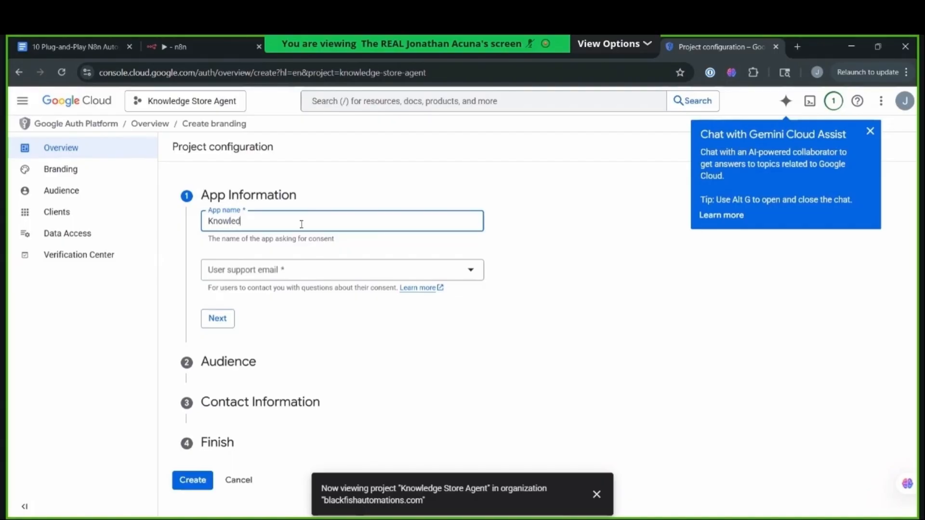
pyautogui.write('ge Store Agent')
pyautogui.click(290, 270)
pyautogui.click(280, 274)
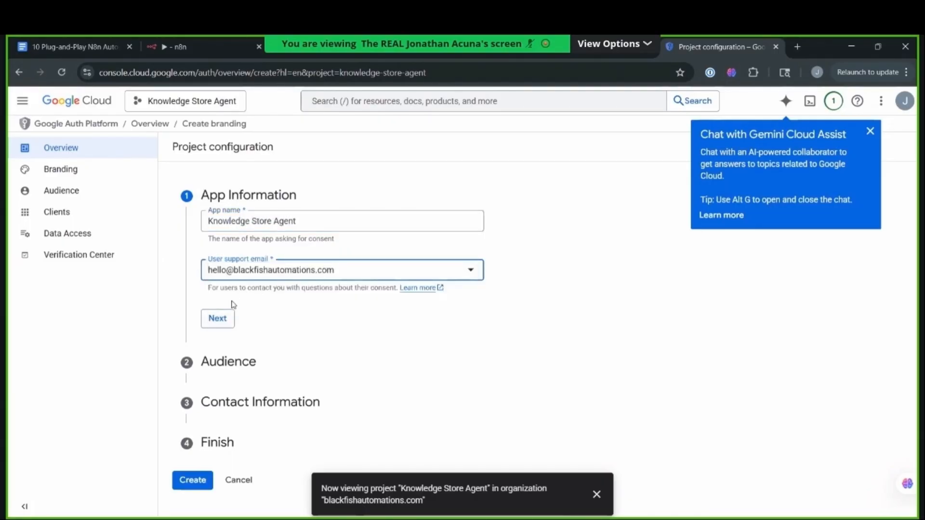
pyautogui.click(224, 318)
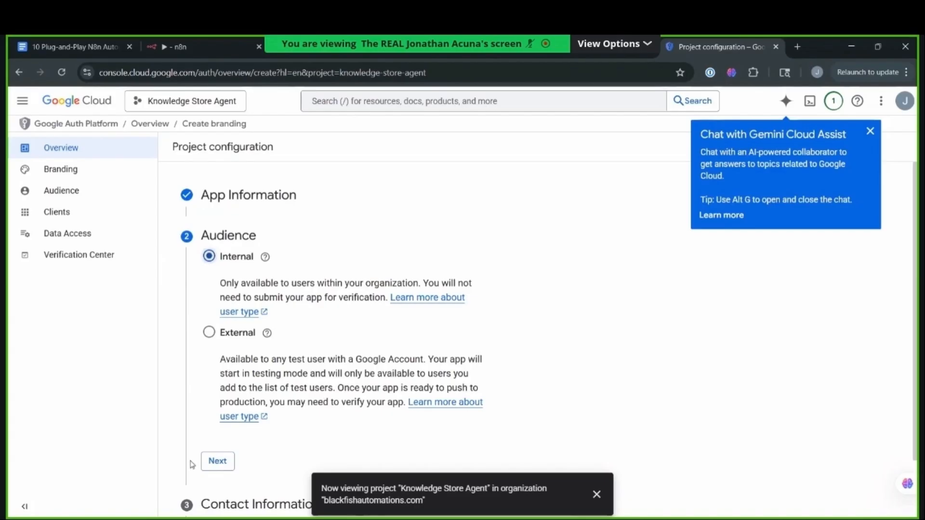
# Step: Create the OAuth configuration with an Internal audience, the contact email address, and agreement to the Google API Services User Data Policy
pyautogui.click(207, 468)
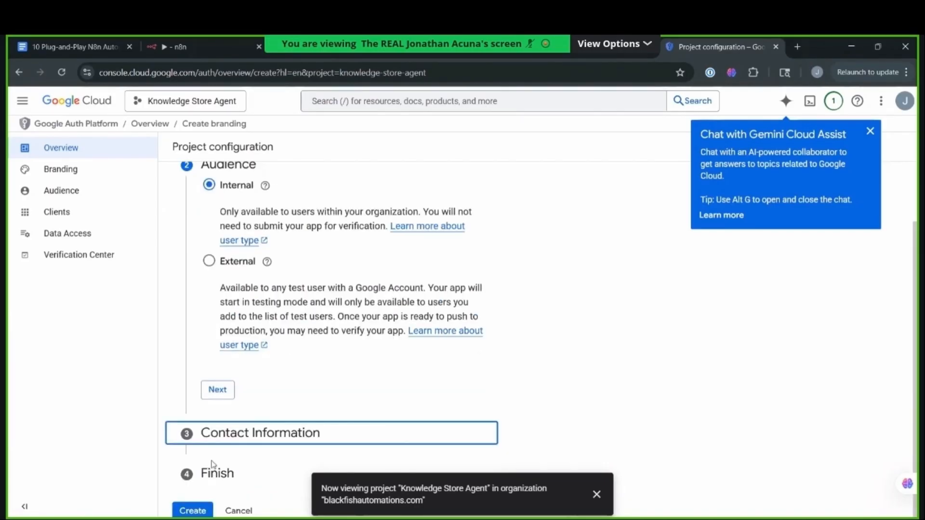
pyautogui.click(213, 438)
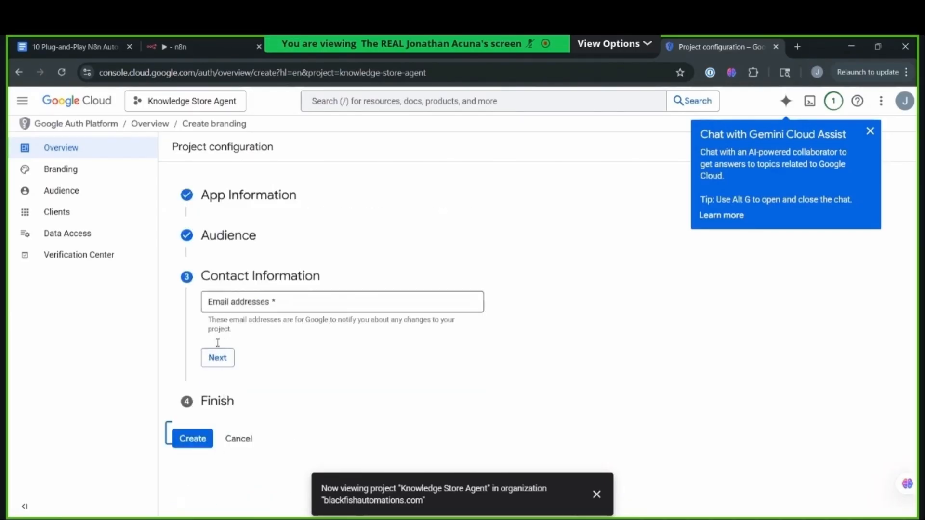
pyautogui.write('hello')
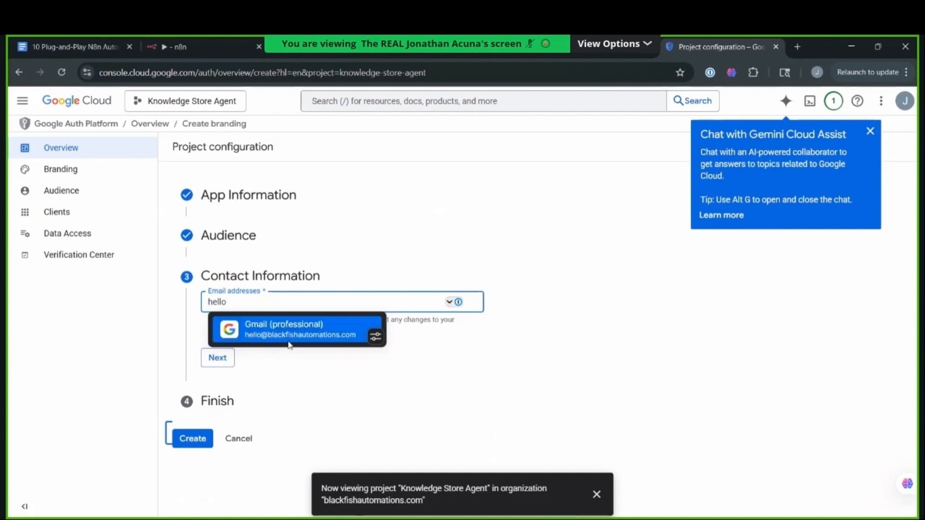
pyautogui.click(218, 362)
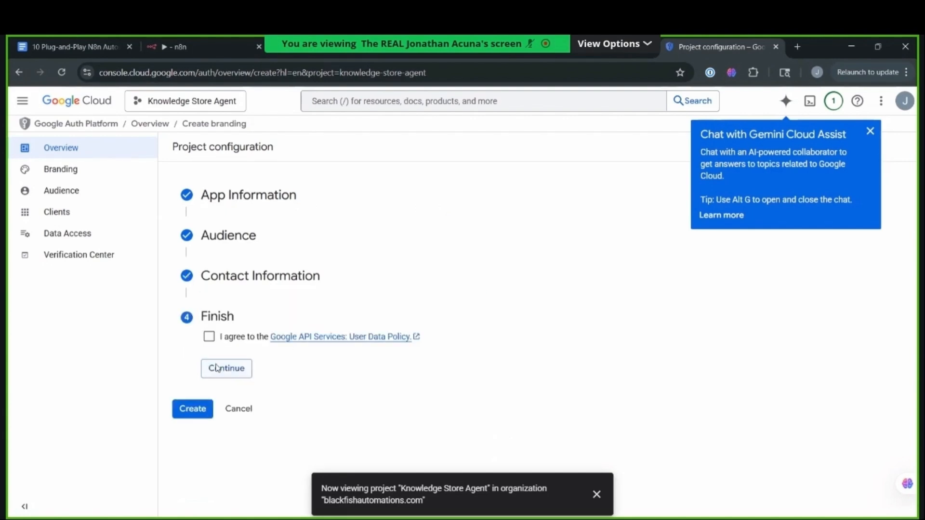
pyautogui.click(208, 337)
pyautogui.click(207, 409)
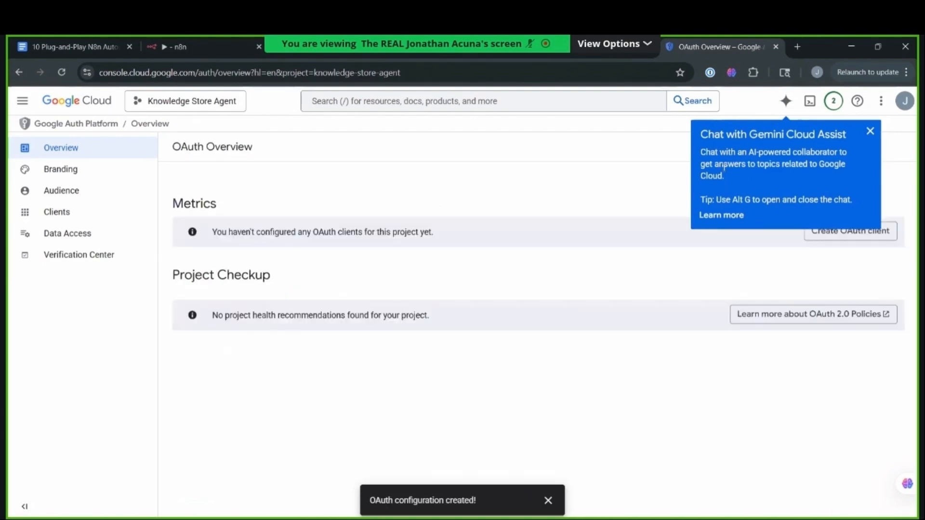
# Step: Start creating an OAuth client for the project with the application type Web application and the name Web client 1
pyautogui.click(844, 237)
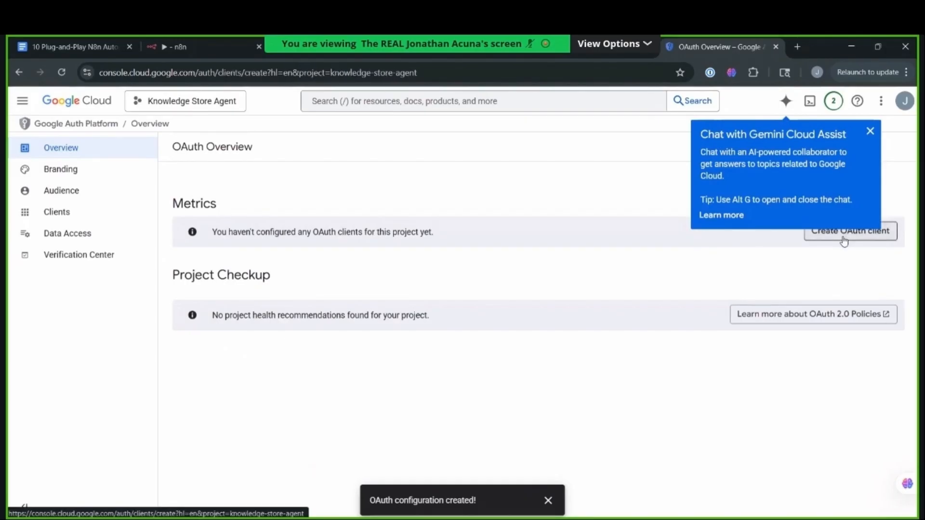
pyautogui.click(268, 236)
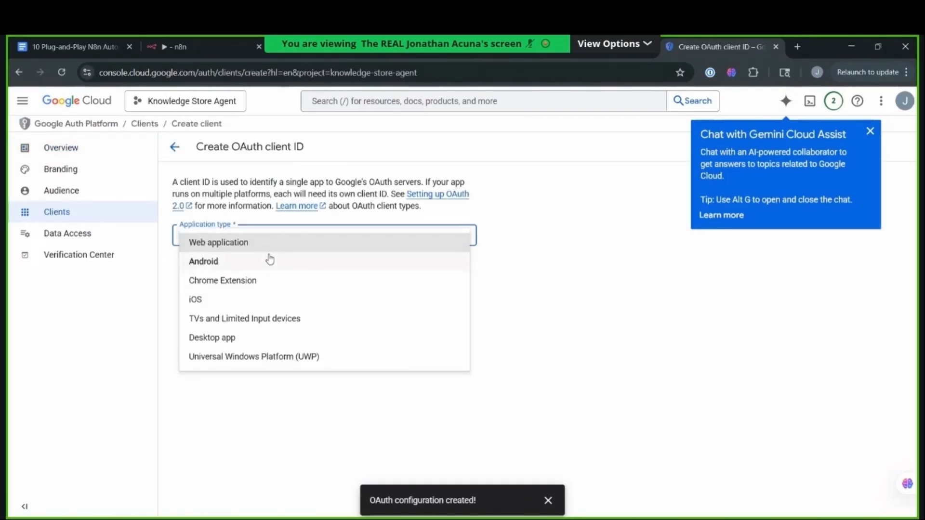
pyautogui.click(273, 245)
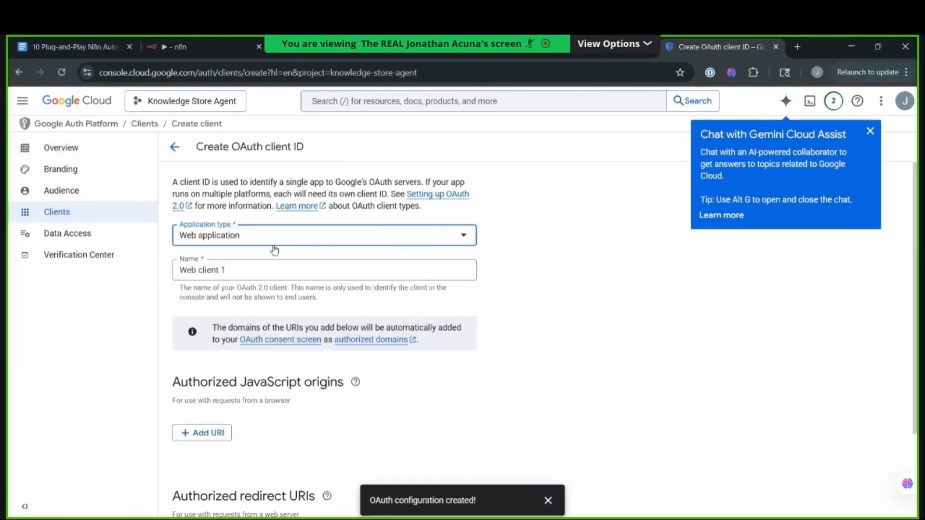
pyautogui.click(253, 278)
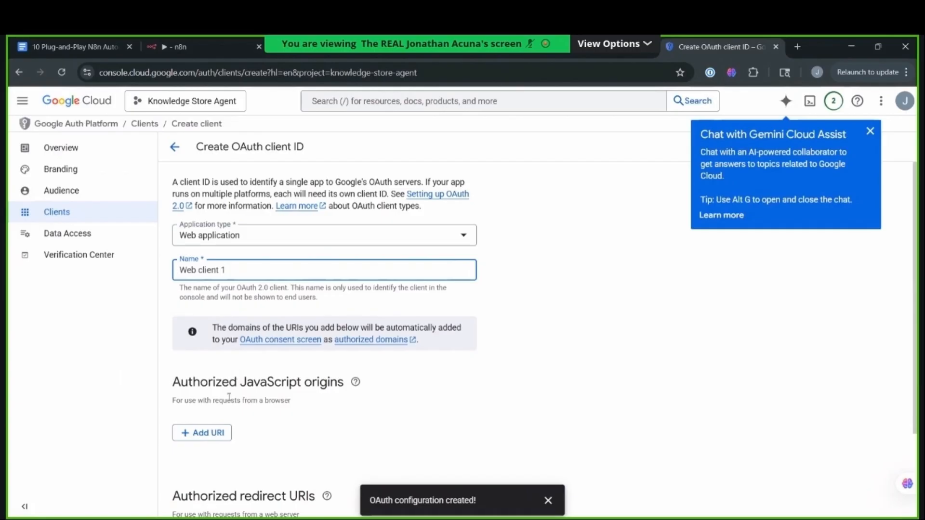
pyautogui.click(195, 443)
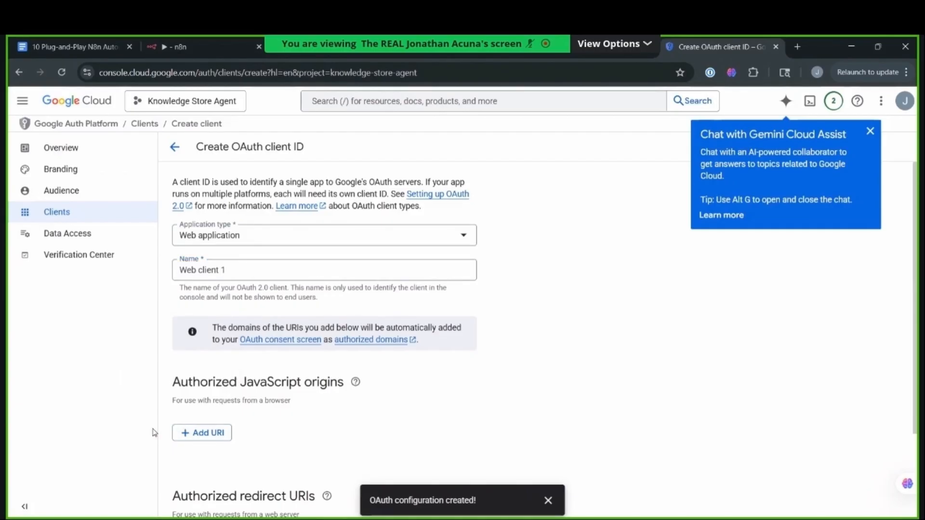
pyautogui.scroll(-2, 264, 458)
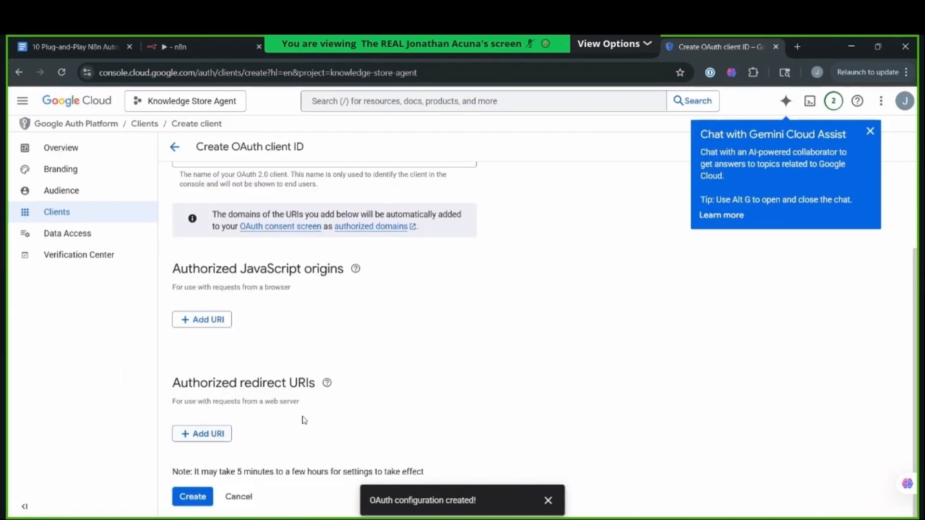
pyautogui.click(214, 434)
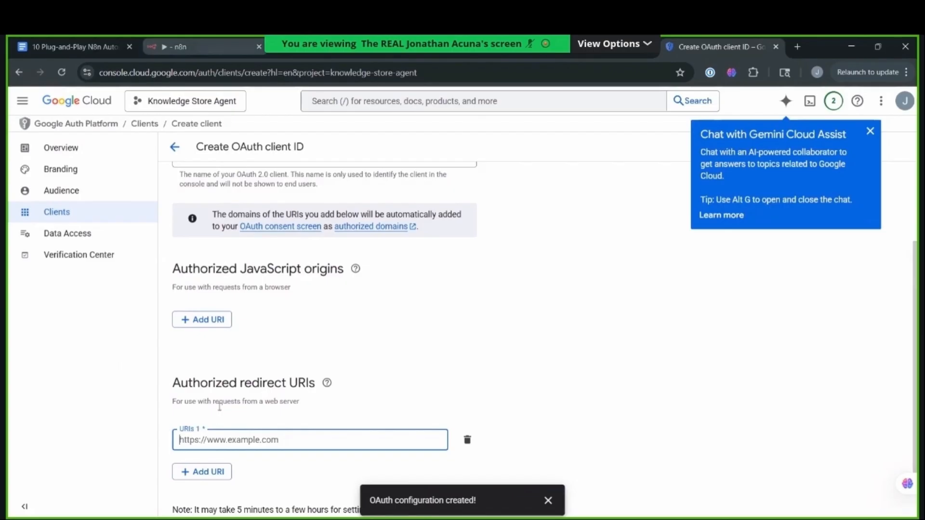
pyautogui.write('https://oauth.n8n.cloud/oauth2/callback')
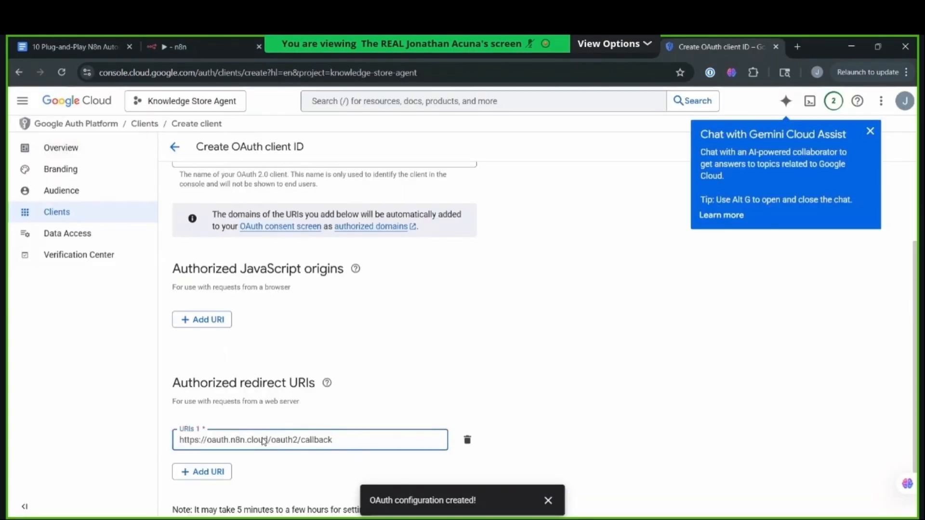
pyautogui.scroll(-1, 219, 474)
pyautogui.click(193, 497)
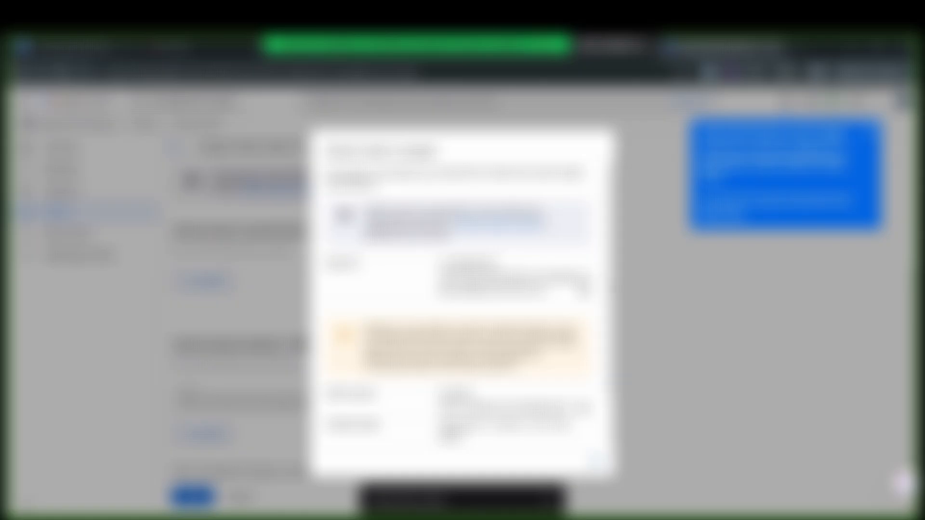
# Step: Copy the new OAuth client's ID and secret into the Client ID and Client Secret fields of n8n's Google Drive credential
pyautogui.scroll(-2, 460, 299)
pyautogui.click(583, 347)
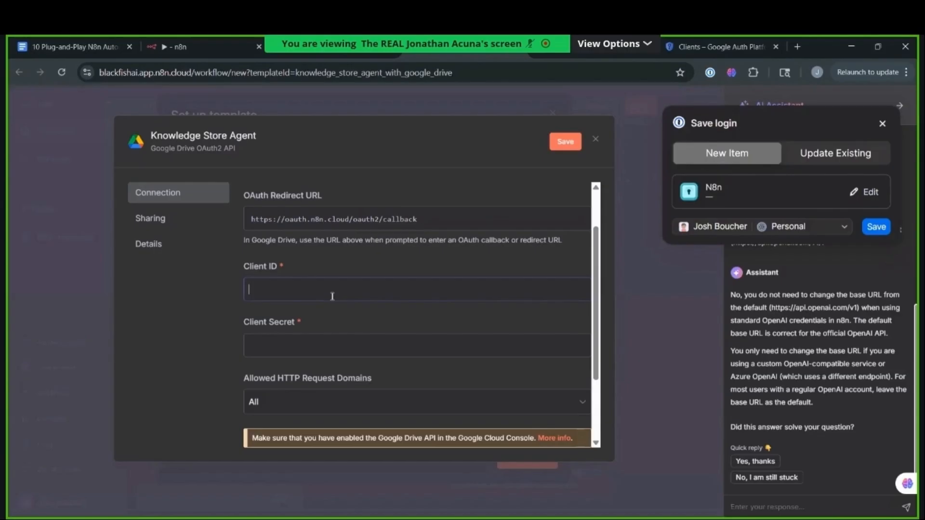
pyautogui.hotkey('ctrl', 'v')
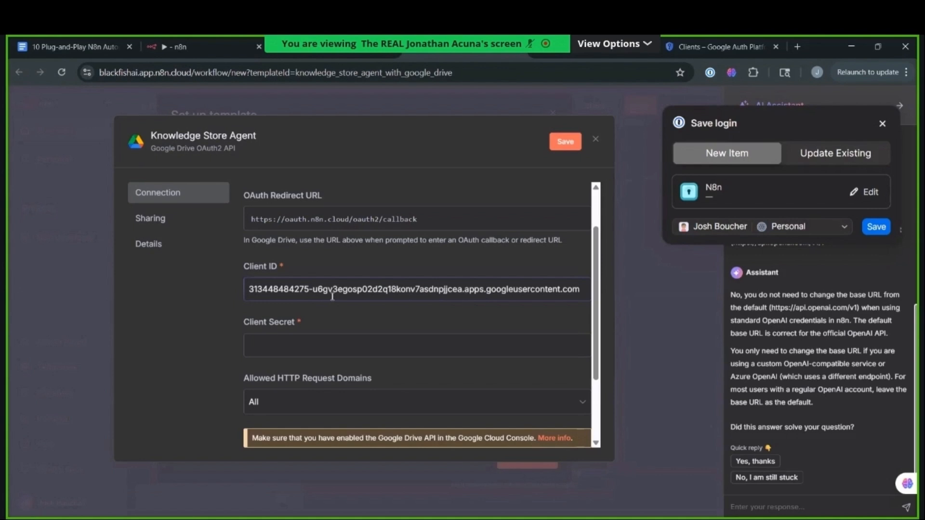
pyautogui.click(286, 354)
pyautogui.hotkey('ctrl', 'v')
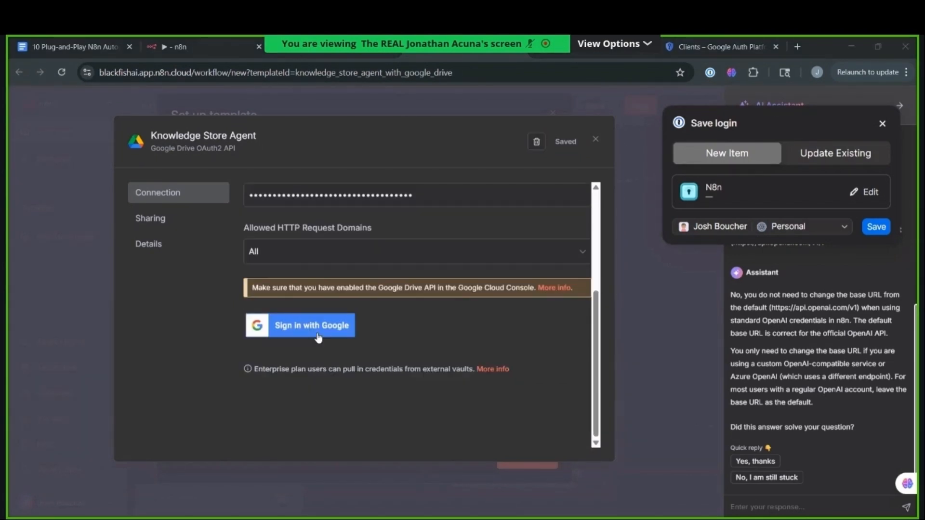
# Step: Connect the Google Drive credential by signing in with the Google account
pyautogui.click(318, 332)
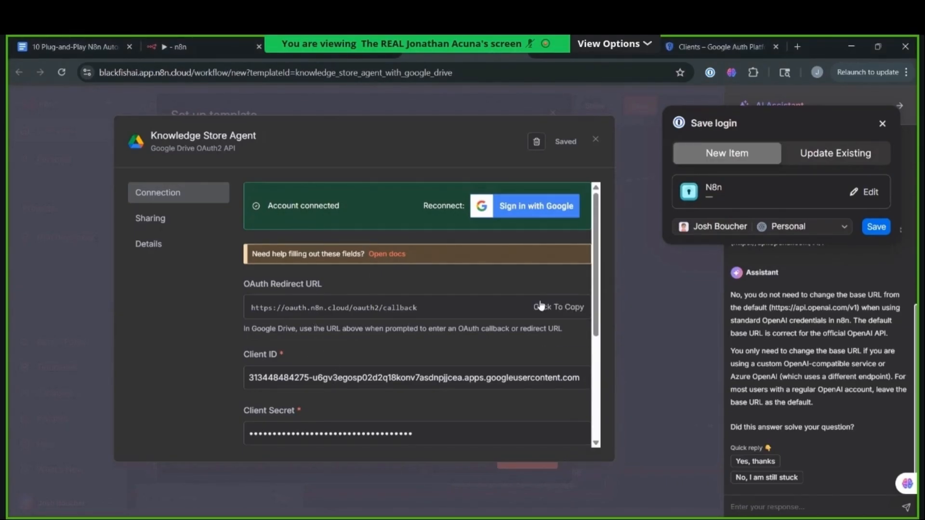
pyautogui.scroll(-1, 598, 299)
pyautogui.scroll(1, 598, 299)
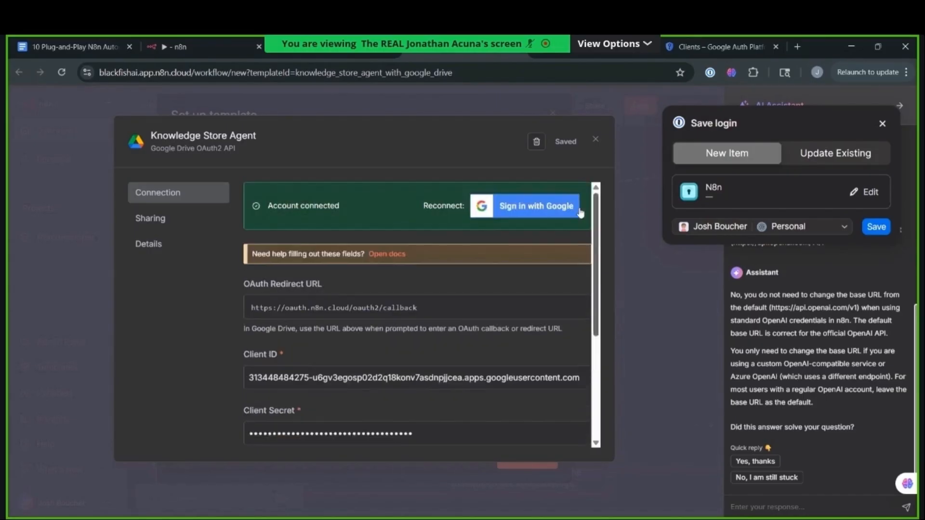
# Step: Close the credential, continue from the template setup to the workflow, and fit all its nodes in view
pyautogui.click(596, 141)
pyautogui.click(520, 455)
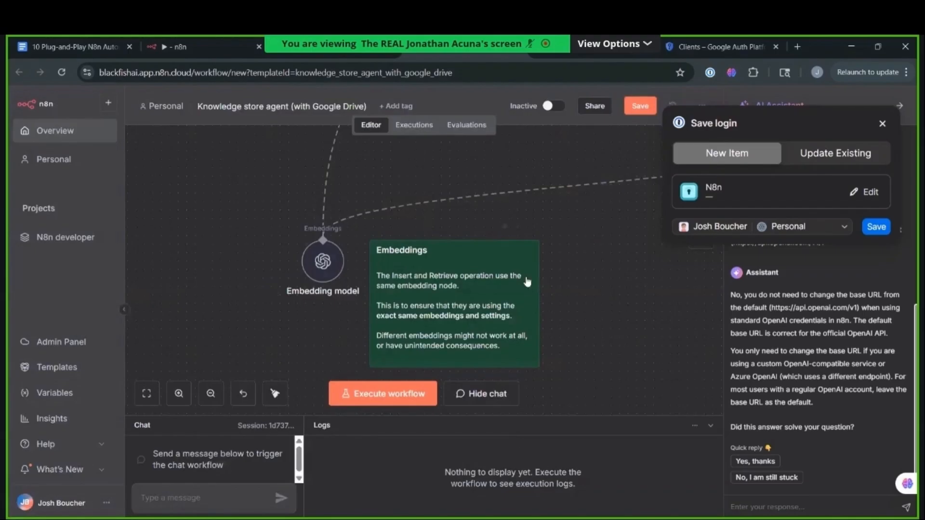
pyautogui.click(147, 395)
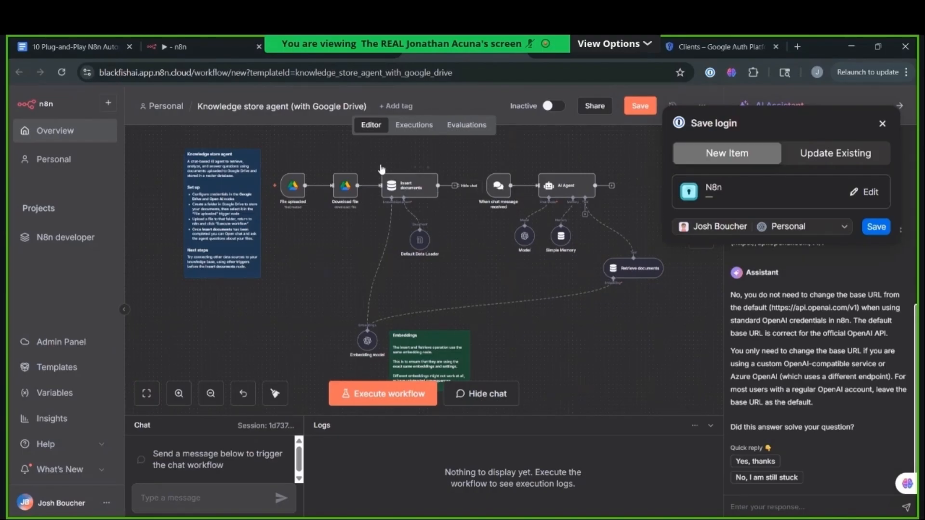
pyautogui.moveTo(277, 202)
# Step: Open Google Drive under the other Google account, search for finding, and open the 00 Finding Forever blueprint document
pyautogui.click(798, 47)
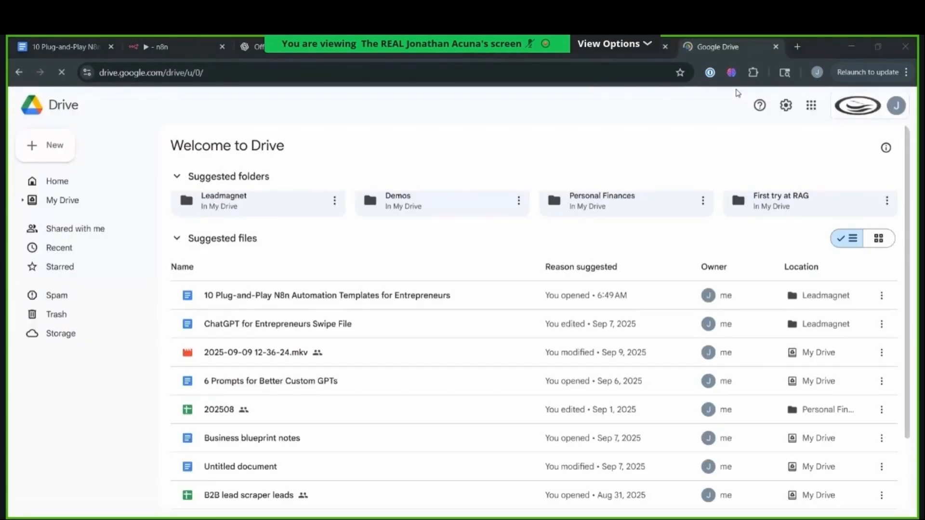
pyautogui.click(893, 108)
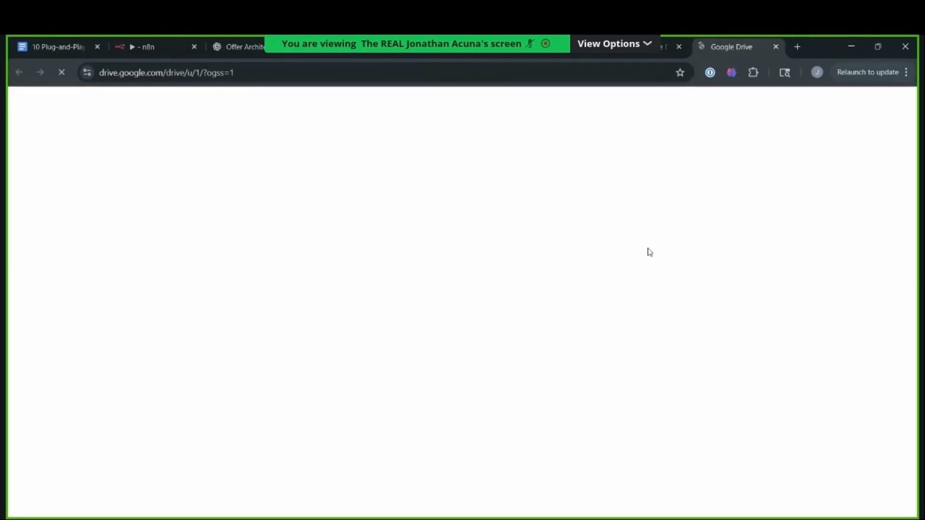
pyautogui.click(230, 110)
pyautogui.write('finding')
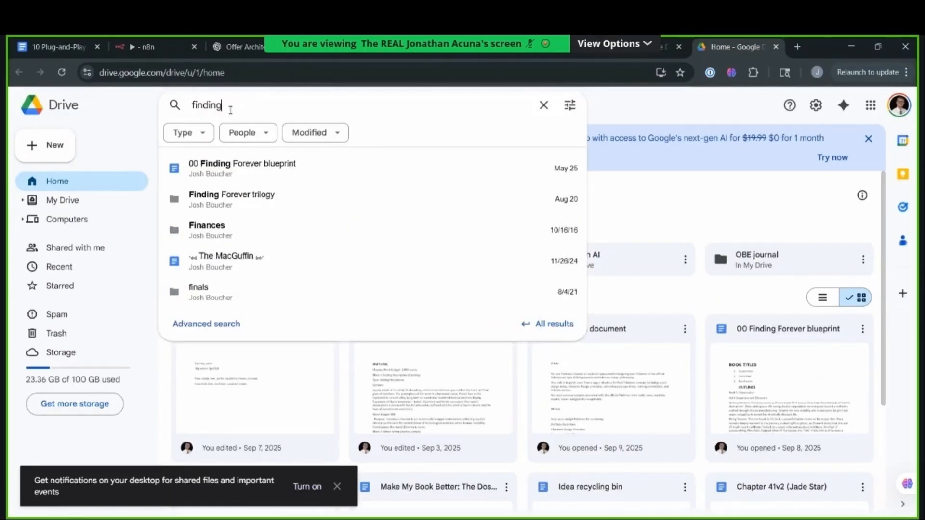
pyautogui.click(231, 165)
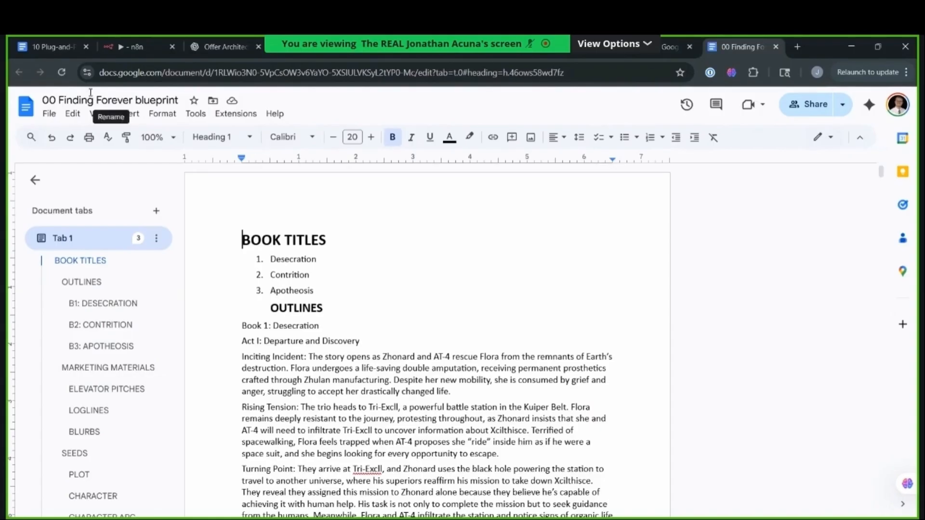
# Step: Download the 00 Finding Forever blueprint document and close it
pyautogui.click(50, 115)
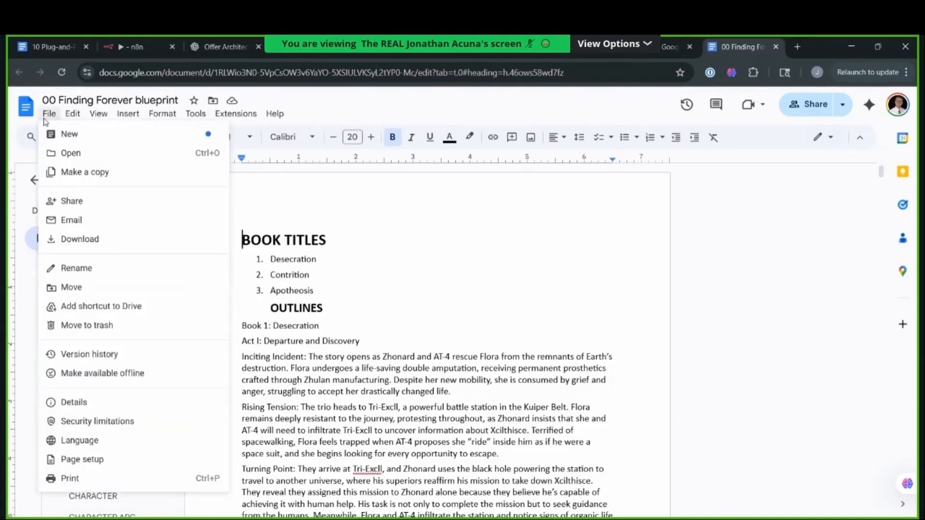
pyautogui.press('Right')
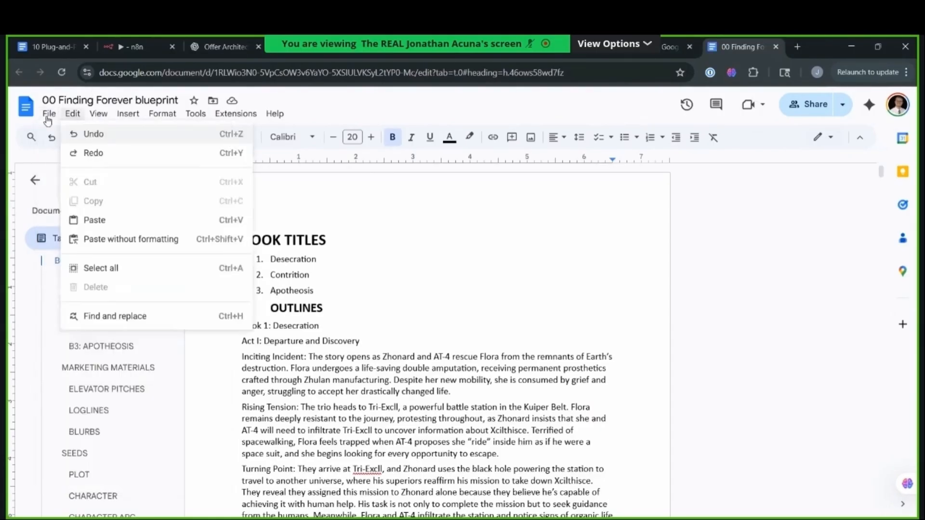
pyautogui.moveTo(47, 119)
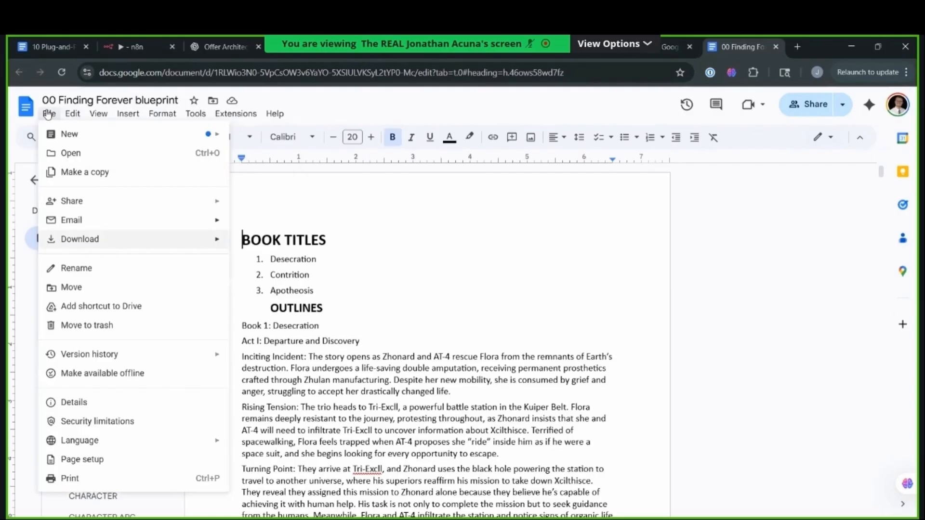
pyautogui.click(278, 250)
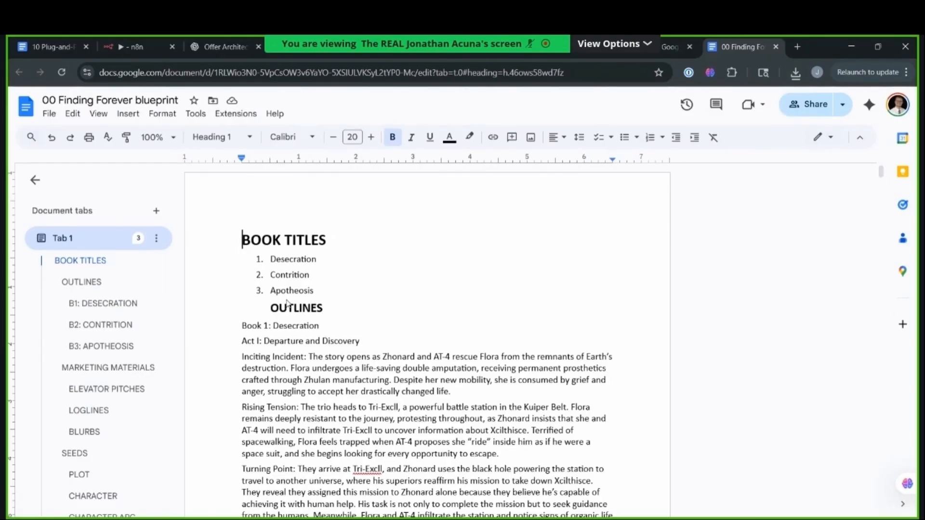
pyautogui.hotkey('ctrl', 'w')
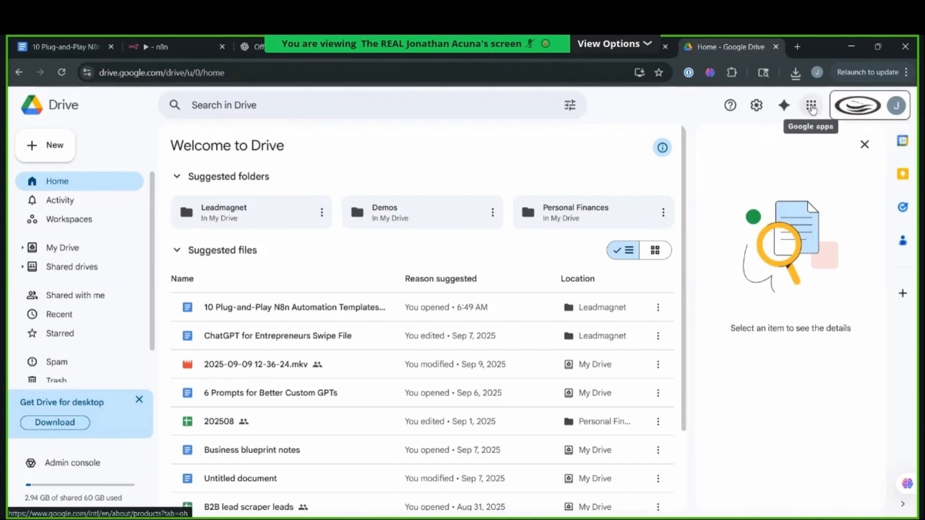
# Step: Save the Knowledge store agent workflow in n8n and execute it from the File uploaded trigger
pyautogui.click(635, 99)
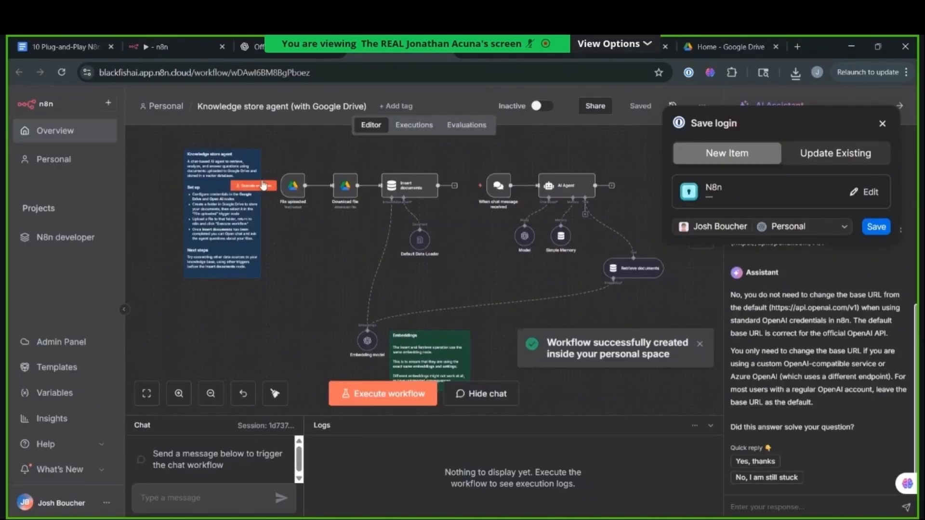
pyautogui.click(263, 185)
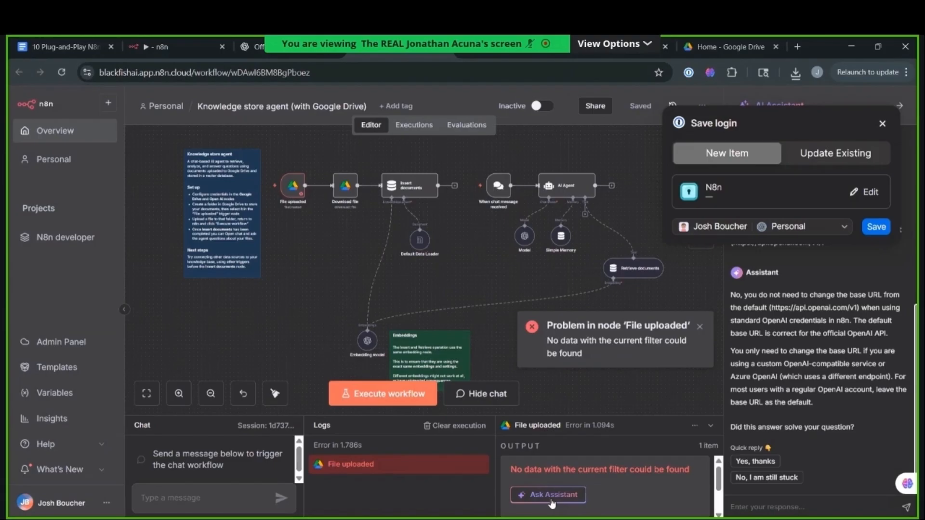
# Step: Ask the AI Assistant about the File uploaded node's error in a new session
pyautogui.click(552, 501)
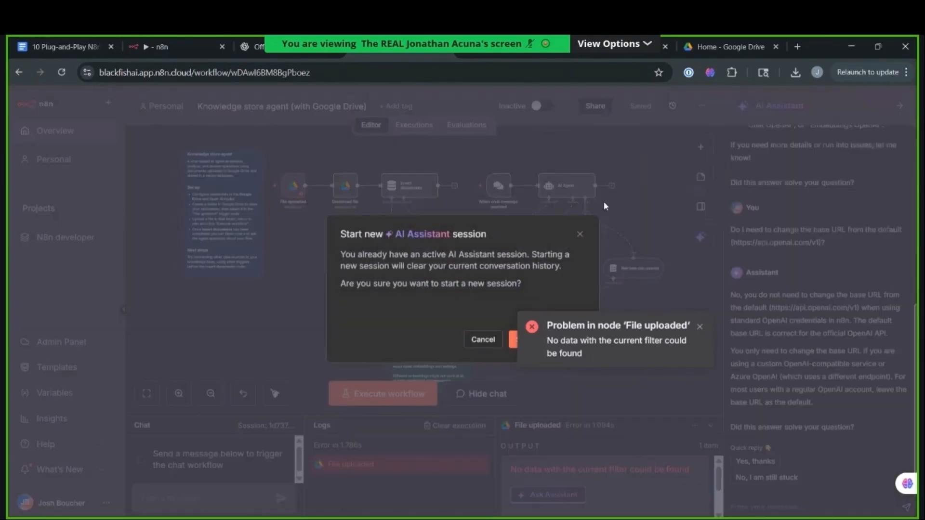
pyautogui.click(699, 327)
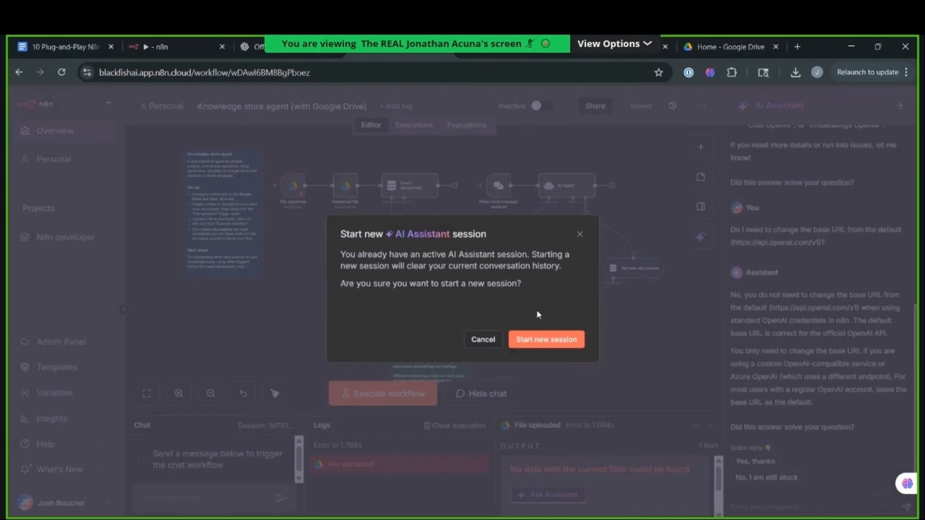
pyautogui.click(528, 343)
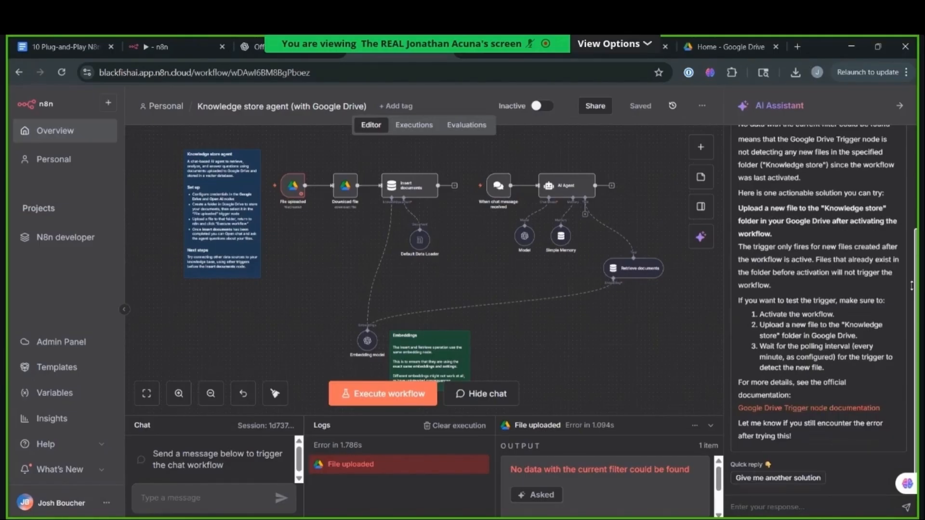
# Step: Switch to Google Drive and create a new folder named Knowledge Store
pyautogui.click(735, 44)
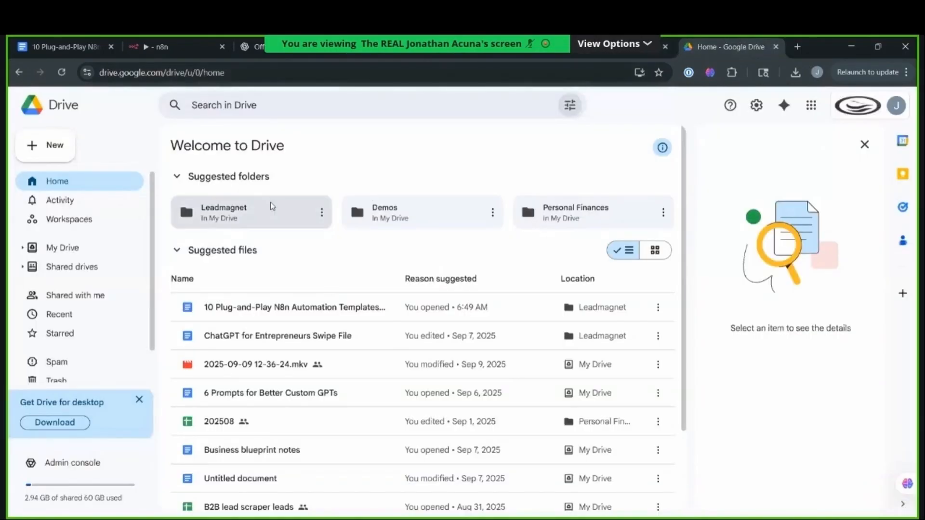
pyautogui.hotkey('shift', 'f')
pyautogui.write('Kn')
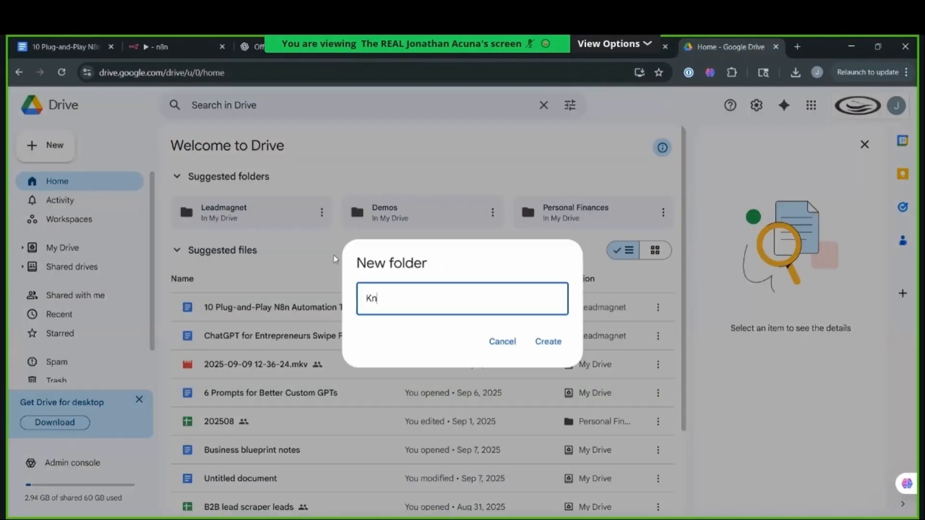
pyautogui.write('owledge Store')
pyautogui.press('Return')
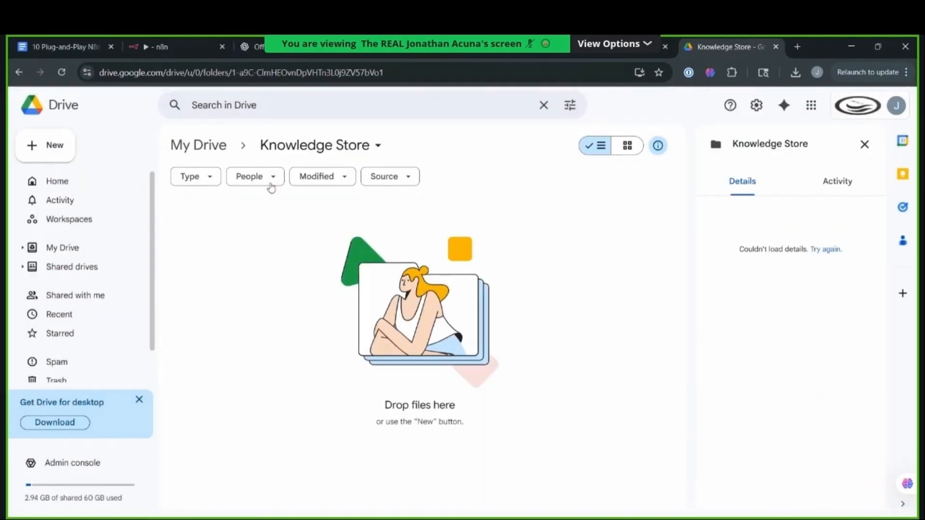
# Step: Switch to n8n, check the File uploaded node, reload the Knowledge store agent workflow and activate it
pyautogui.click(400, 47)
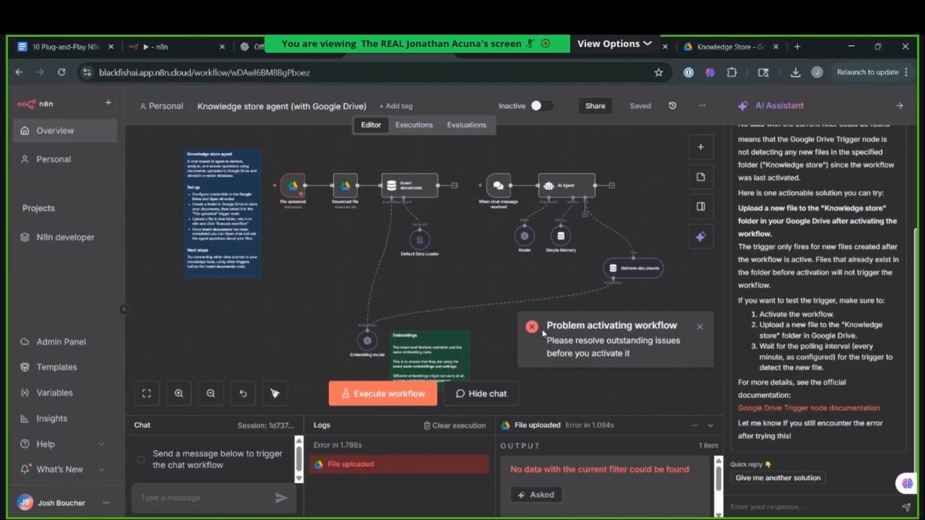
pyautogui.doubleClick(295, 191)
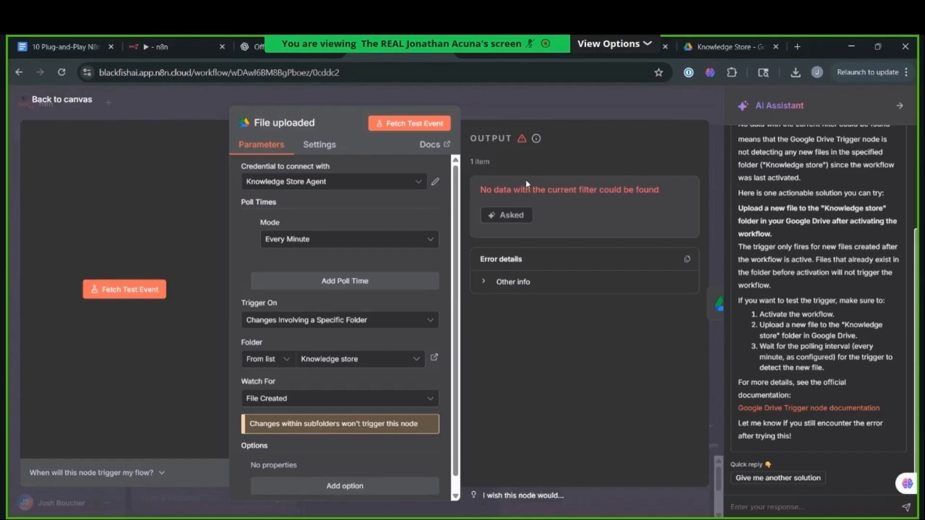
pyautogui.click(64, 76)
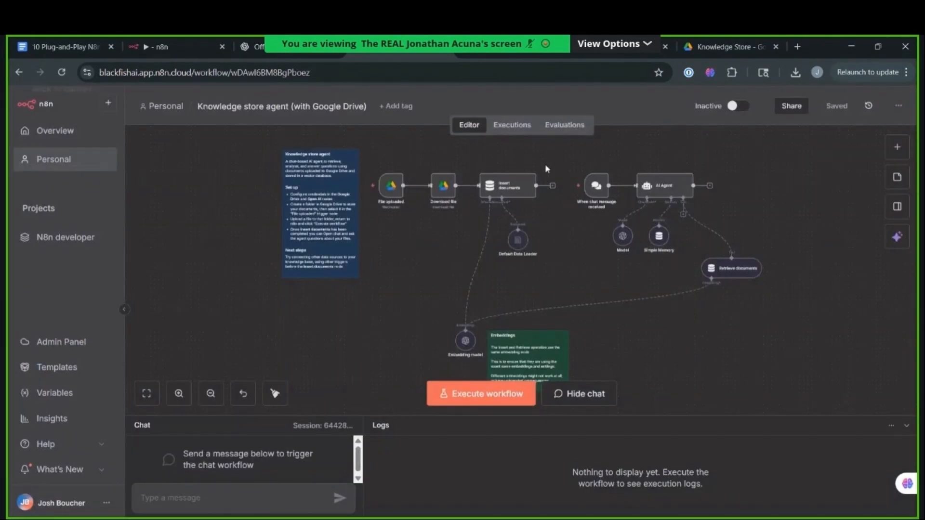
pyautogui.click(732, 106)
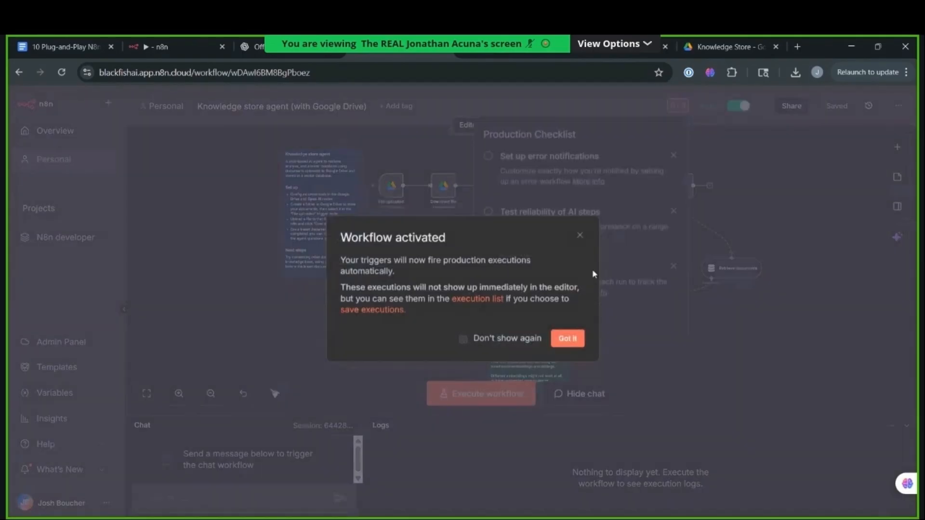
pyautogui.click(566, 340)
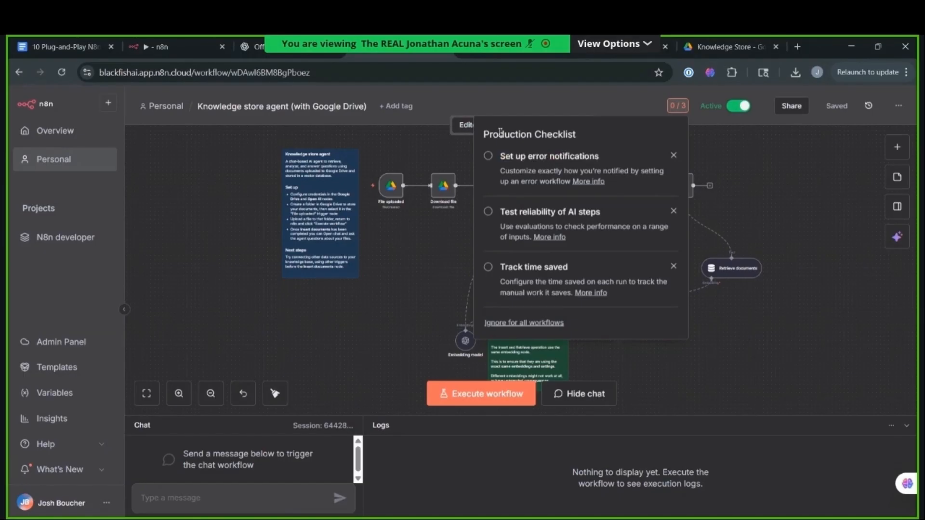
pyautogui.click(450, 95)
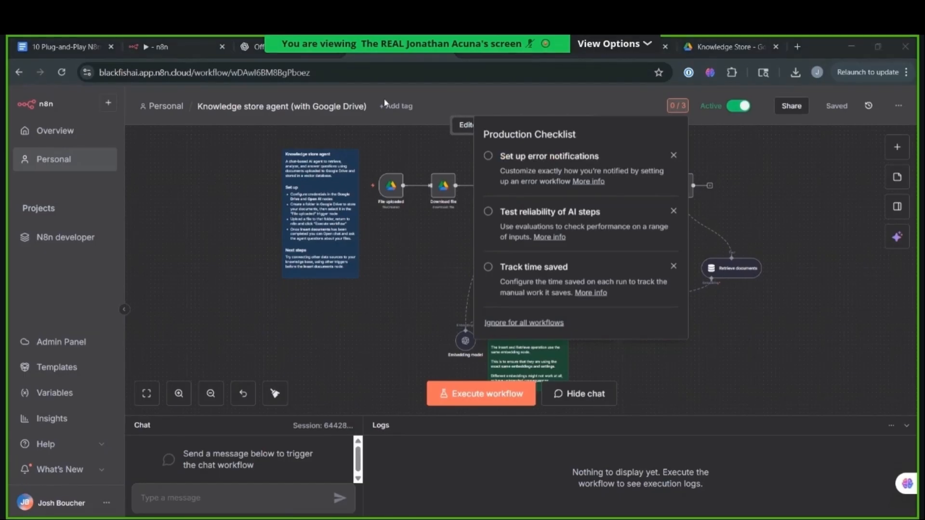
# Step: Switch to Google Drive and upload the downloaded 00 Finding Forever blueprint (1) file to the Knowledge Store folder
pyautogui.click(731, 46)
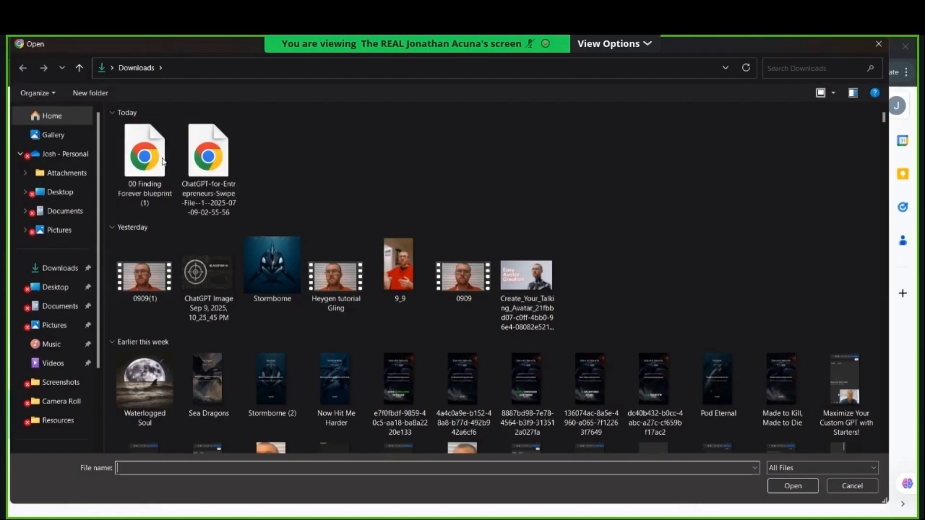
pyautogui.doubleClick(144, 154)
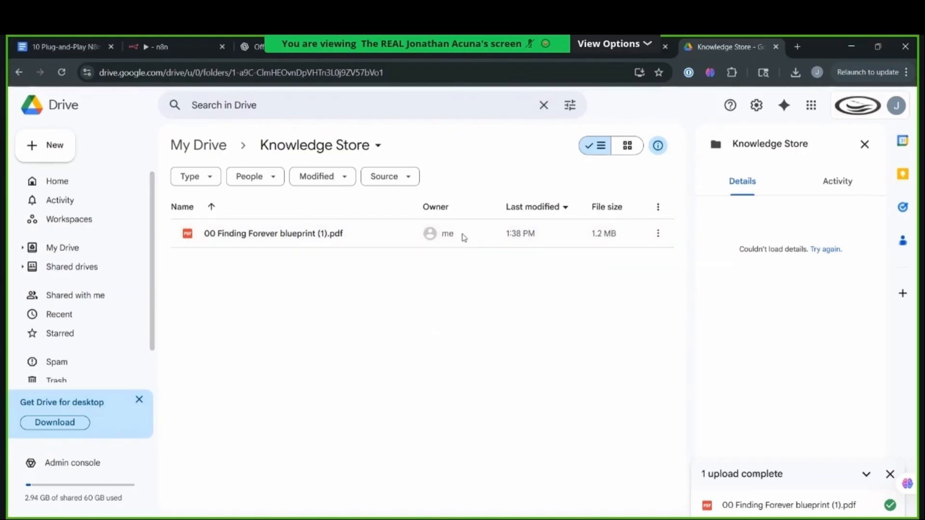
# Step: Switch to n8n, execute the workflow from the File uploaded trigger and ask the AI Assistant about the node's error
pyautogui.click(401, 47)
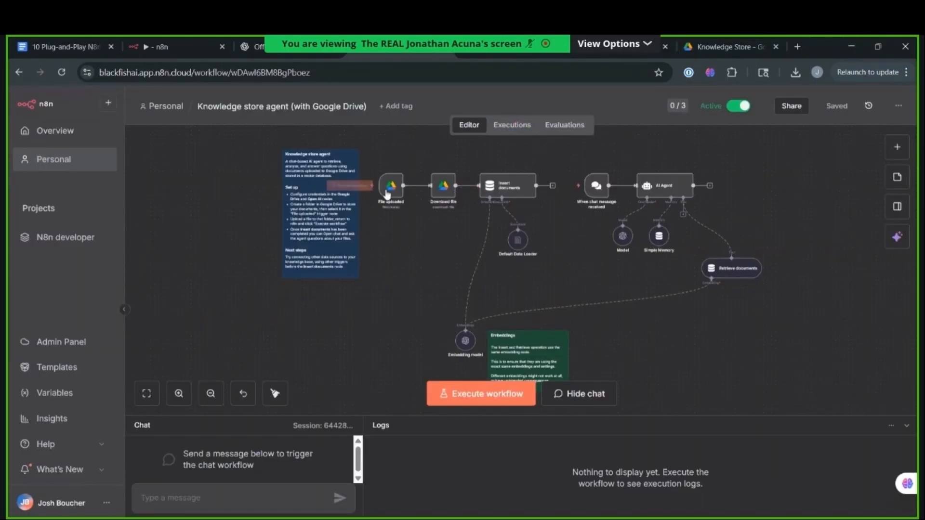
pyautogui.click(354, 185)
pyautogui.click(679, 495)
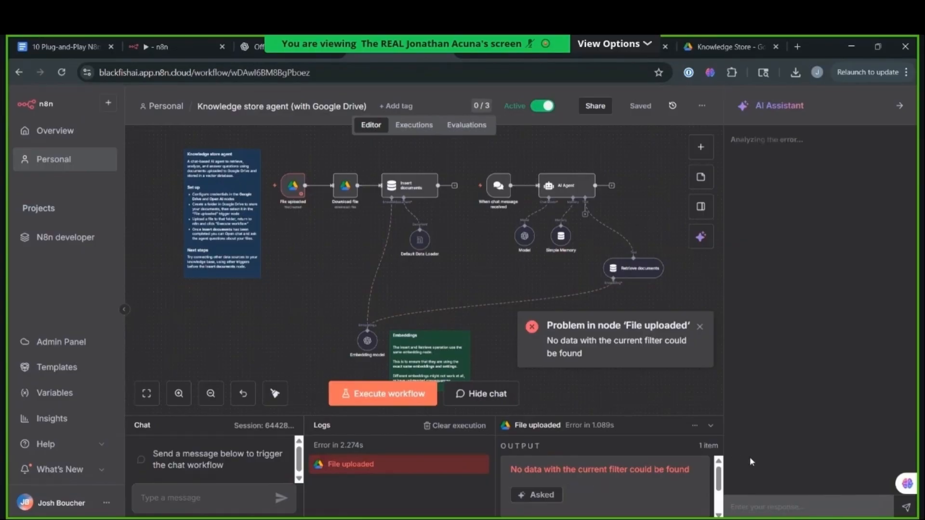
# Step: Set the File uploaded node's folder to Knowledge Store and execute the workflow from that trigger
pyautogui.doubleClick(295, 193)
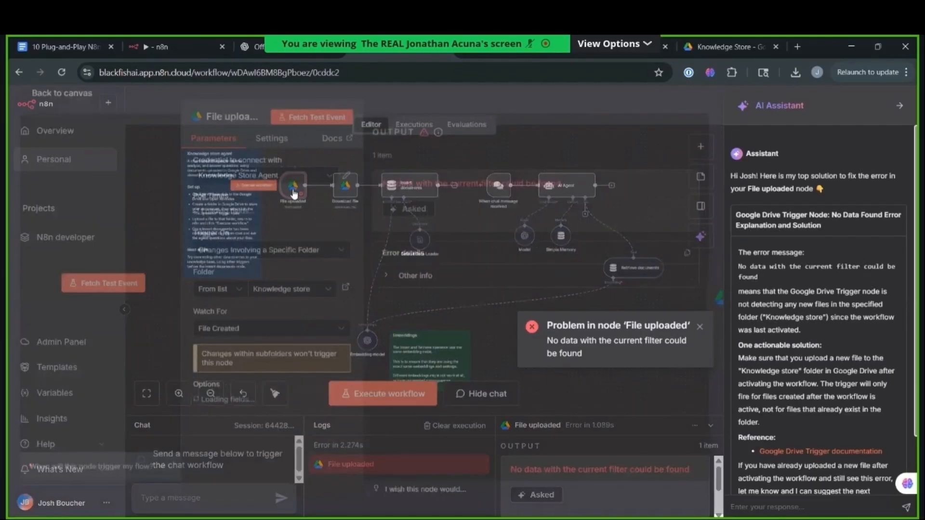
pyautogui.press('Escape')
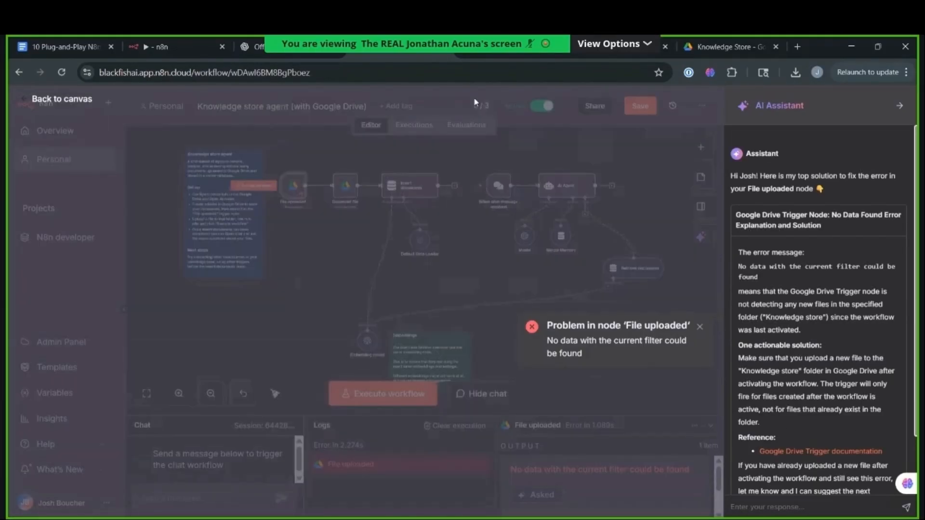
pyautogui.click(256, 186)
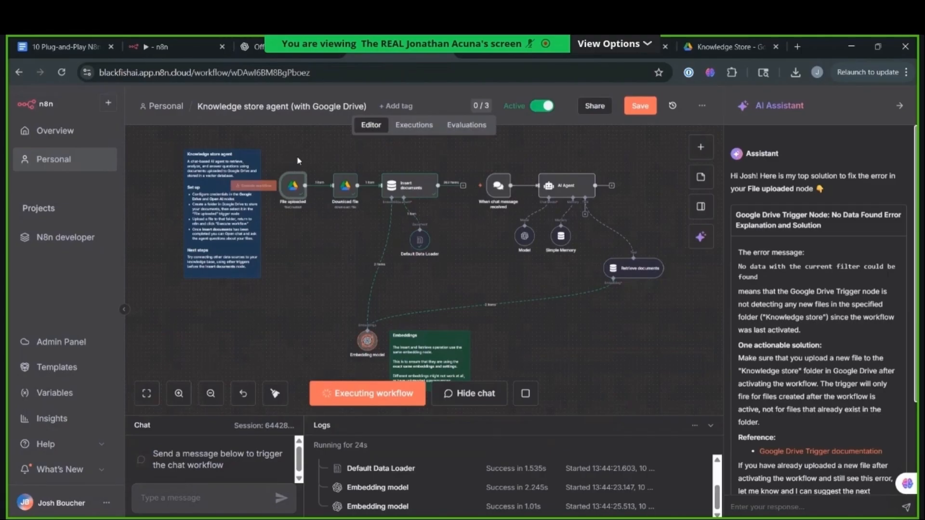
# Step: View the File uploaded node's folder selection modes and switch to Google Drive to highlight the folder ID in the address
pyautogui.doubleClick(294, 186)
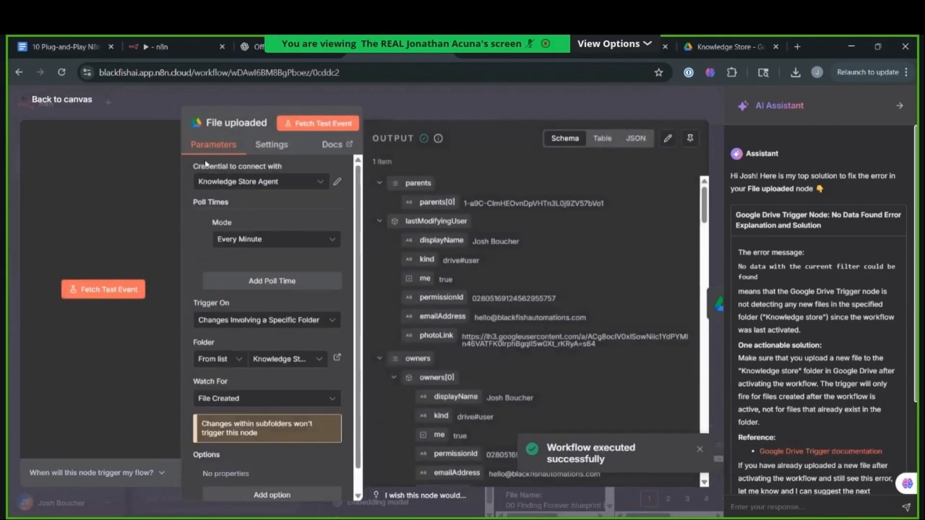
pyautogui.click(221, 359)
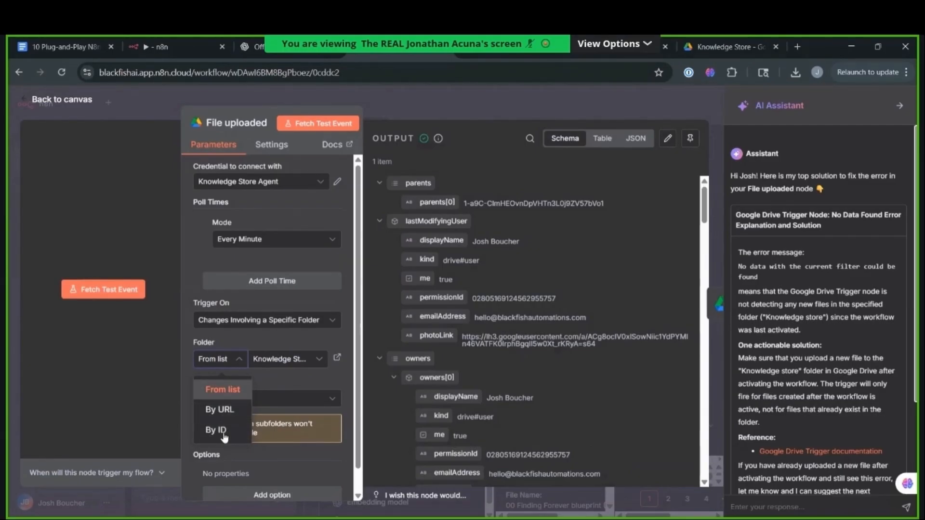
pyautogui.click(730, 46)
pyautogui.hotkey('shift', 'Right')
pyautogui.hotkey('shift', 'Right')
pyautogui.hotkey('shift', 'Right')
pyautogui.hotkey('shift', 'Right')
pyautogui.hotkey('shift', 'Right')
pyautogui.hotkey('shift', 'Right')
pyautogui.hotkey('shift', 'Right')
pyautogui.hotkey('shift', 'Right')
pyautogui.hotkey('shift', 'Right')
pyautogui.hotkey('shift', 'Right')
pyautogui.hotkey('shift', 'Right')
pyautogui.hotkey('shift', 'Right')
pyautogui.hotkey('shift', 'Right')
pyautogui.hotkey('shift', 'Right')
pyautogui.hotkey('shift', 'Right')
pyautogui.hotkey('shift', 'Right')
pyautogui.hotkey('shift', 'Right')
pyautogui.hotkey('shift', 'Right')
pyautogui.hotkey('shift', 'Right')
pyautogui.hotkey('shift', 'Right')
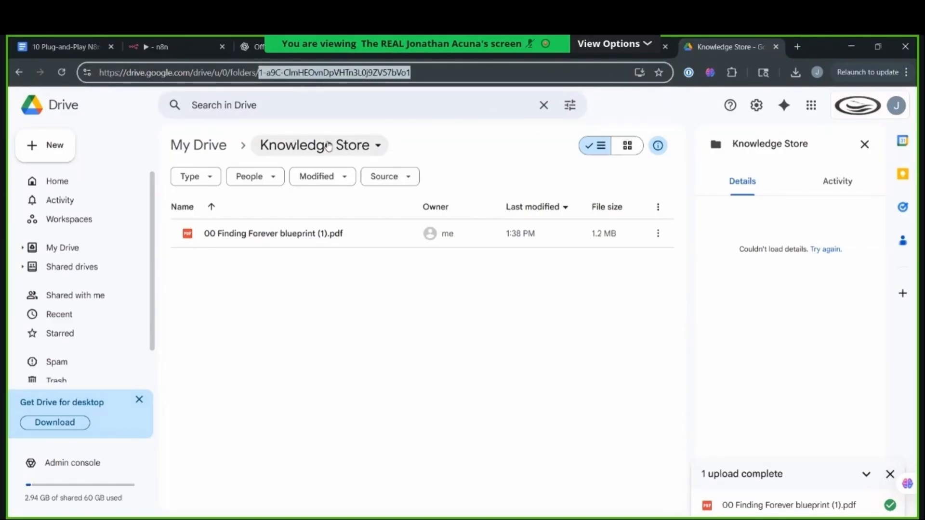
# Step: Switch back to n8n, view the list of available folders in the File uploaded node and close the node
pyautogui.click(389, 47)
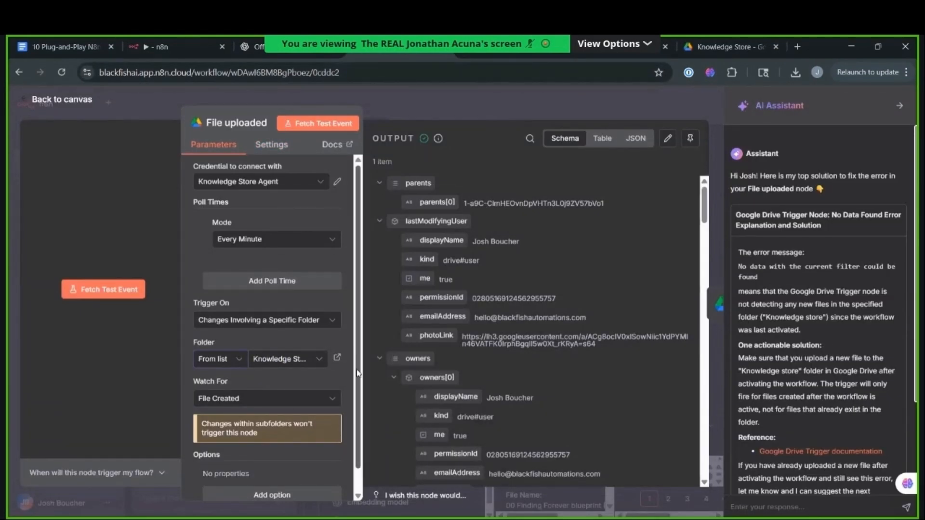
pyautogui.scroll(-1, 357, 372)
pyautogui.click(266, 339)
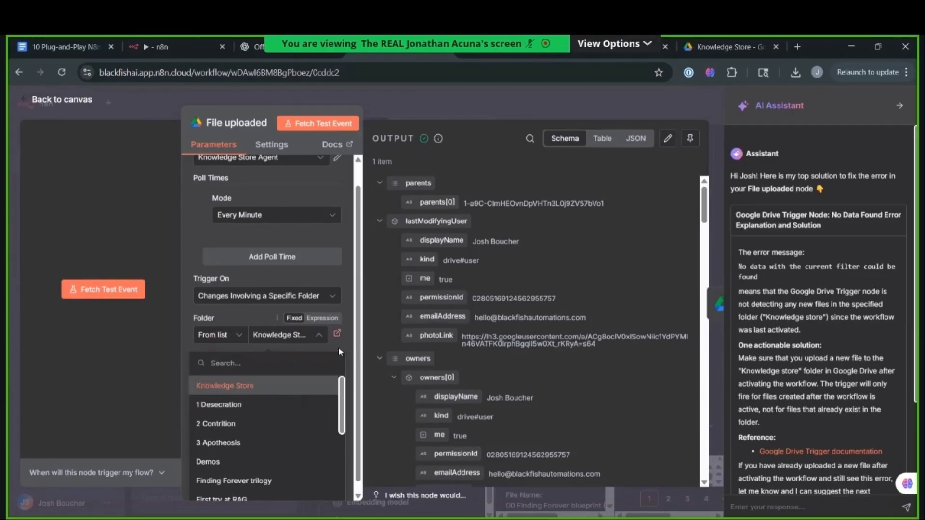
pyautogui.press('Escape')
pyautogui.press('Escape')
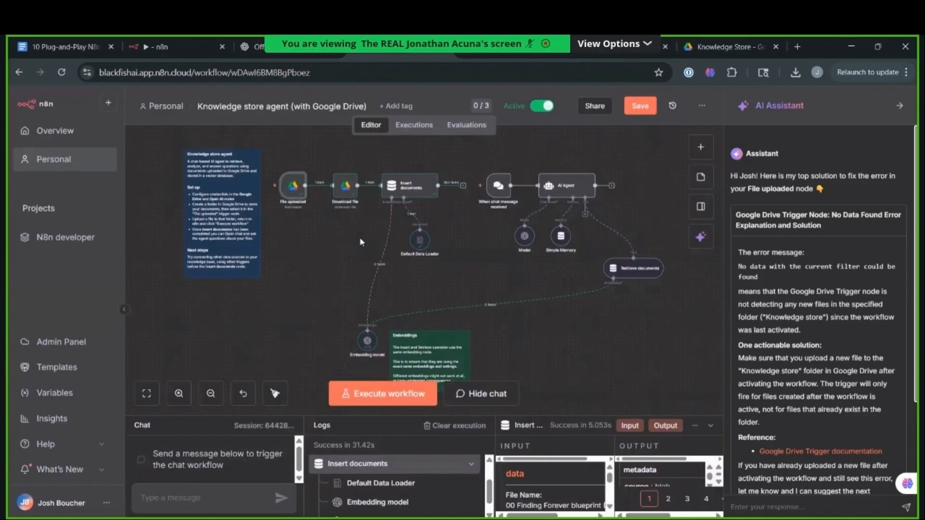
# Step: Examine the document chunks in the Embedding model node's input data and return to the canvas
pyautogui.doubleClick(365, 340)
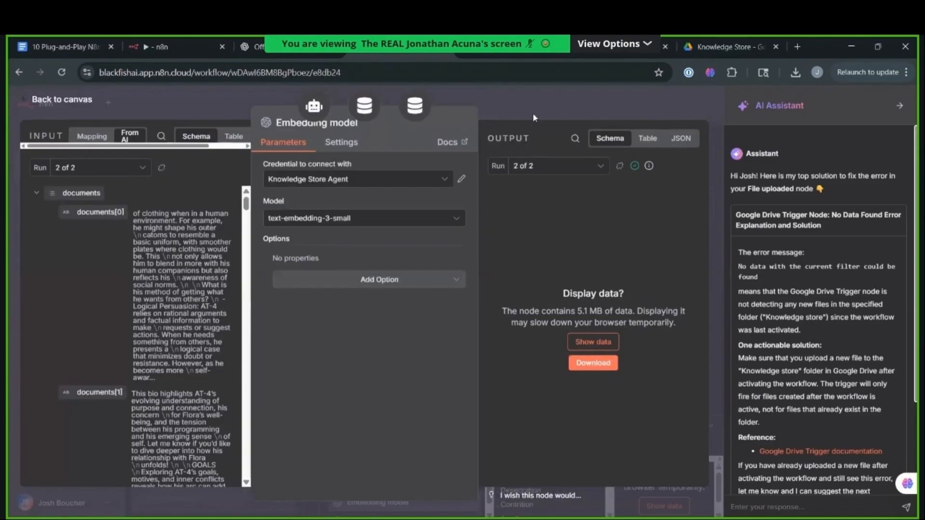
pyautogui.moveTo(246, 205); pyautogui.dragTo(246, 331)
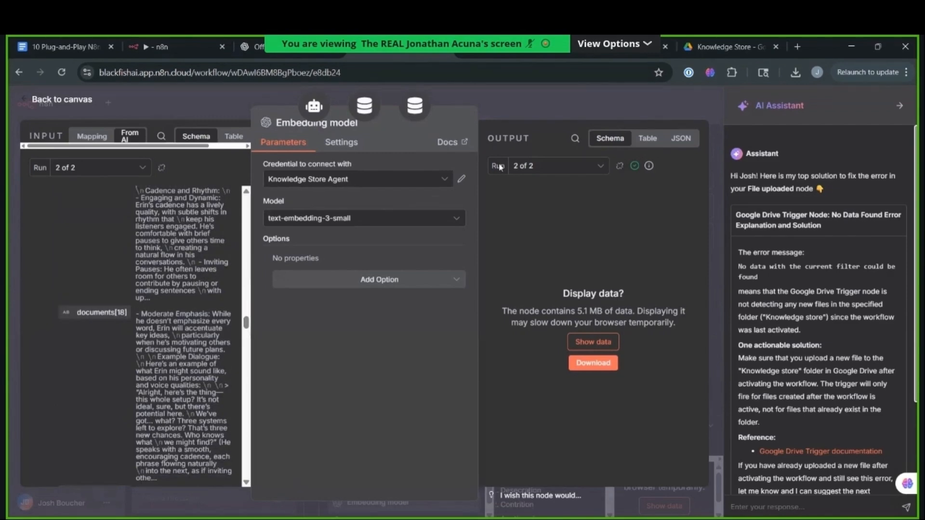
pyautogui.click(599, 95)
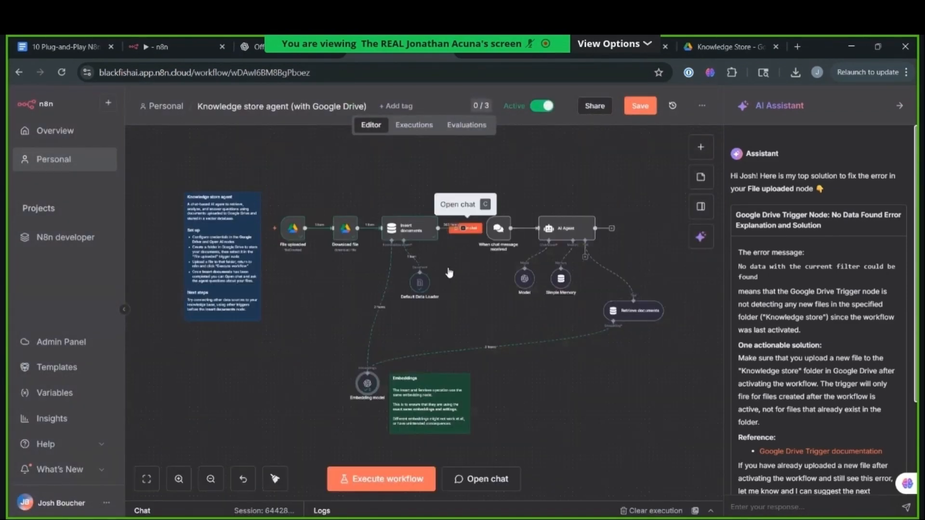
# Step: Open the workflow chat and ask the agent about the fictional character: "What is Flora Bolton's greatest fear?"
pyautogui.click(468, 229)
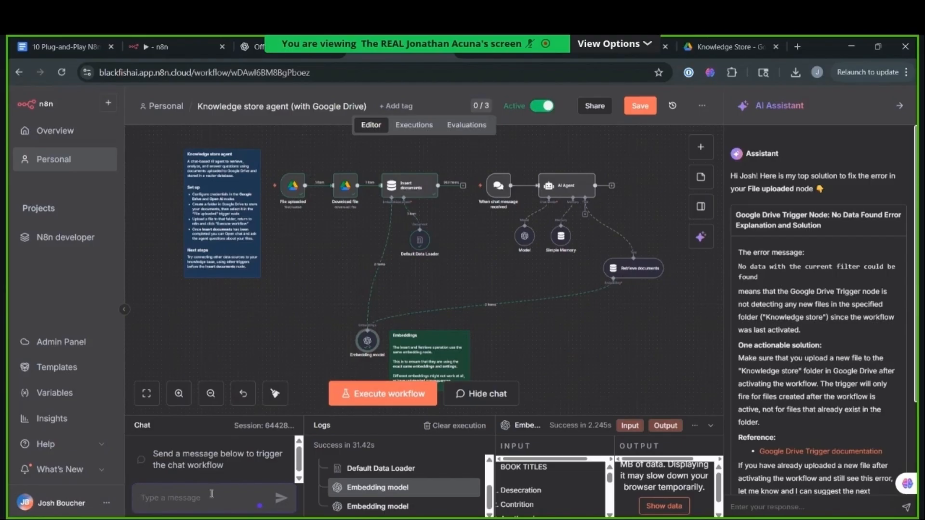
pyautogui.write('What is Flora Bolton')
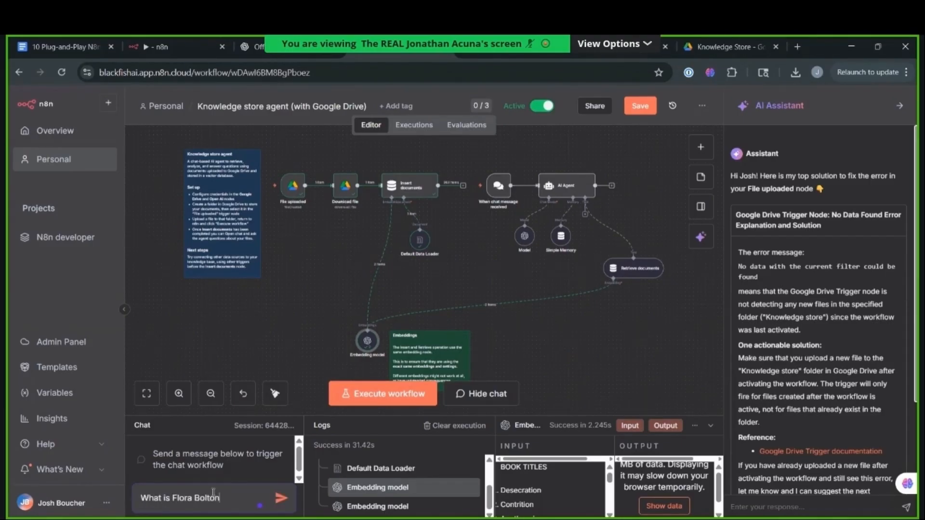
pyautogui.write("'s greatest fear?")
pyautogui.press('Return')
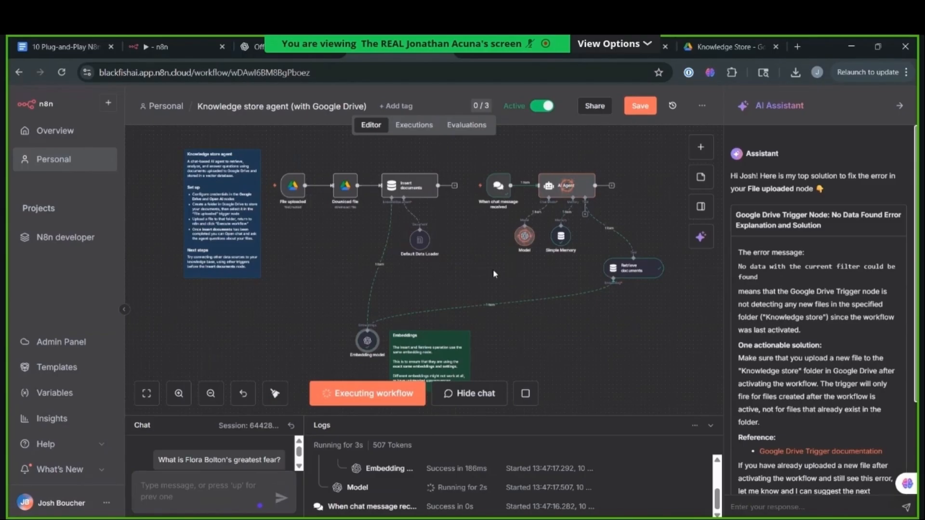
# Step: Enlarge the chat and logs area to read the agent's full answer, and shrink it again
pyautogui.moveTo(295, 416); pyautogui.dragTo(300, 250)
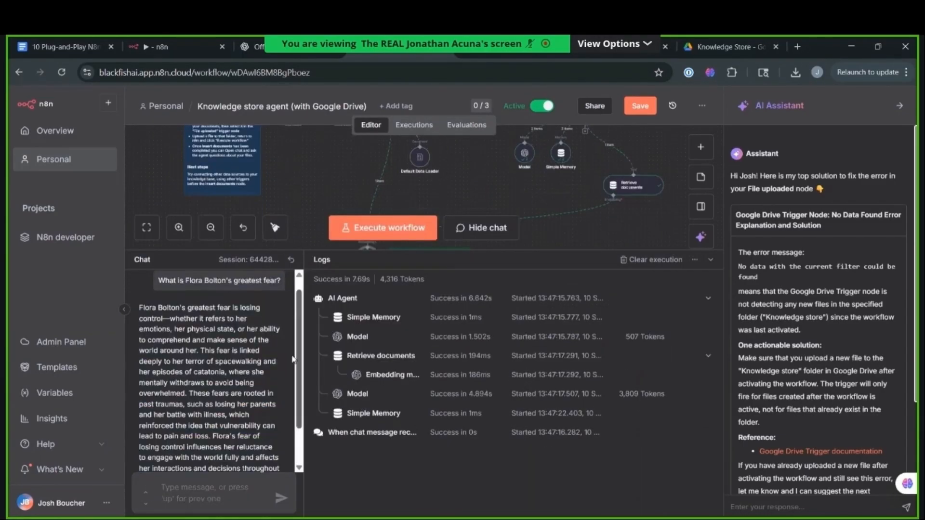
pyautogui.moveTo(299, 358); pyautogui.dragTo(289, 399)
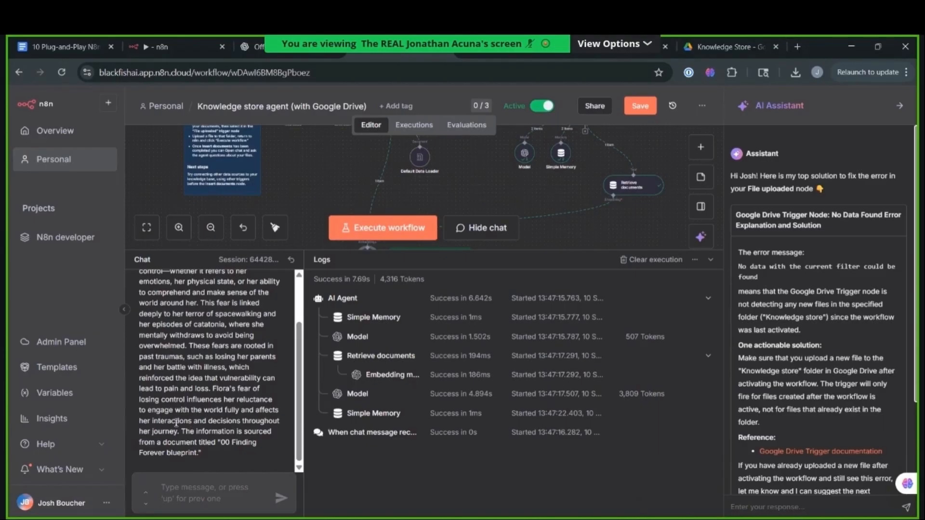
pyautogui.scroll(2, 299, 381)
pyautogui.moveTo(300, 382); pyautogui.dragTo(299, 392)
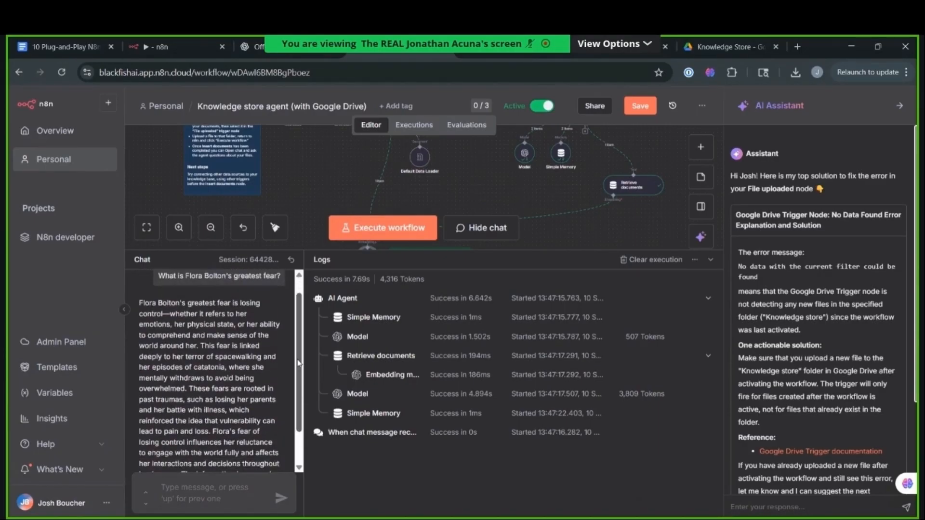
pyautogui.moveTo(299, 250); pyautogui.dragTo(297, 391)
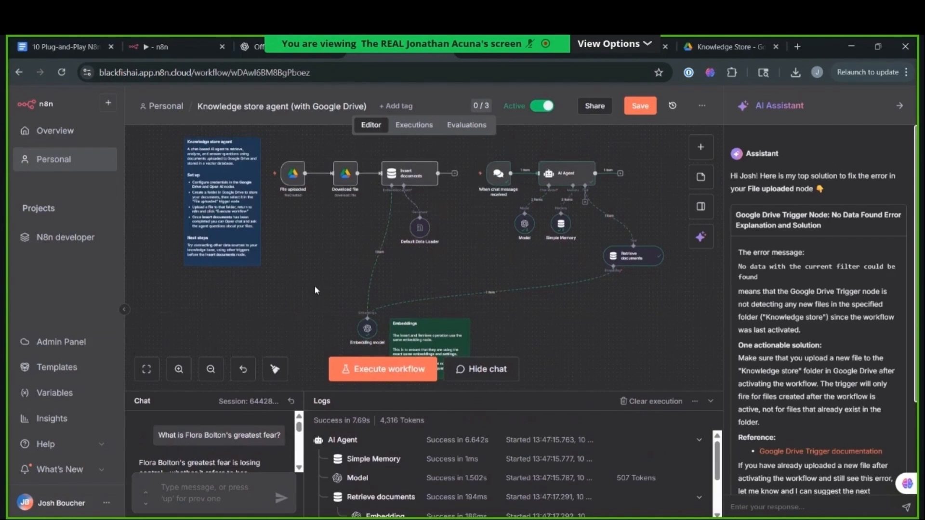